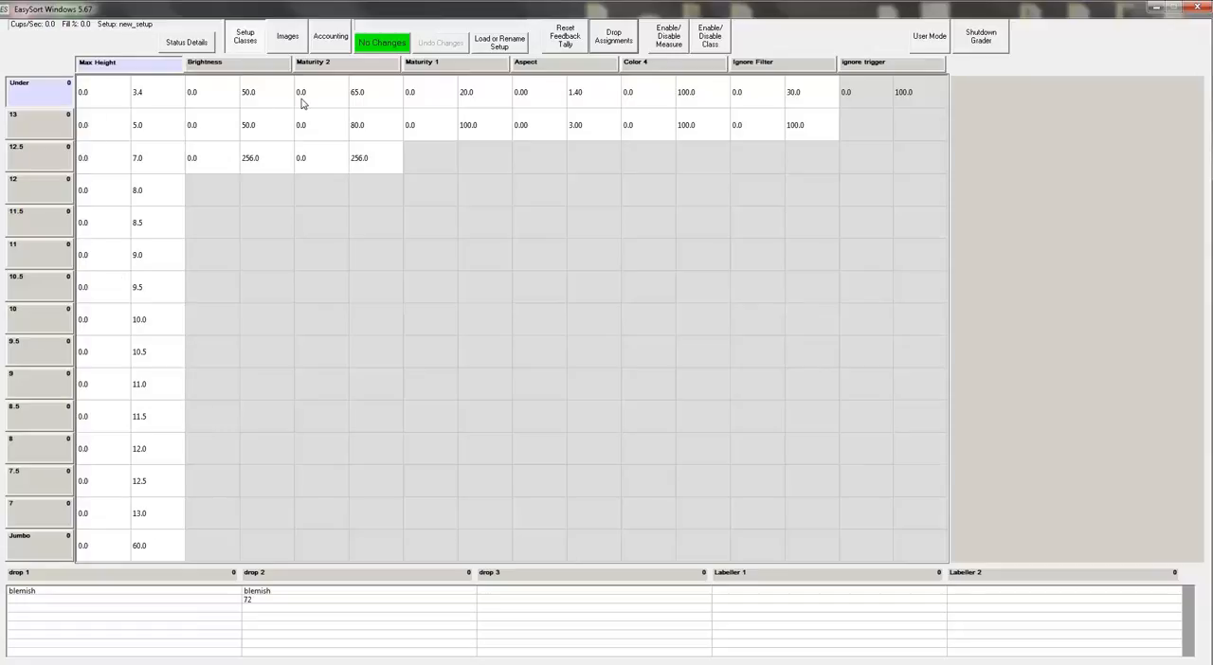
click(165, 102)
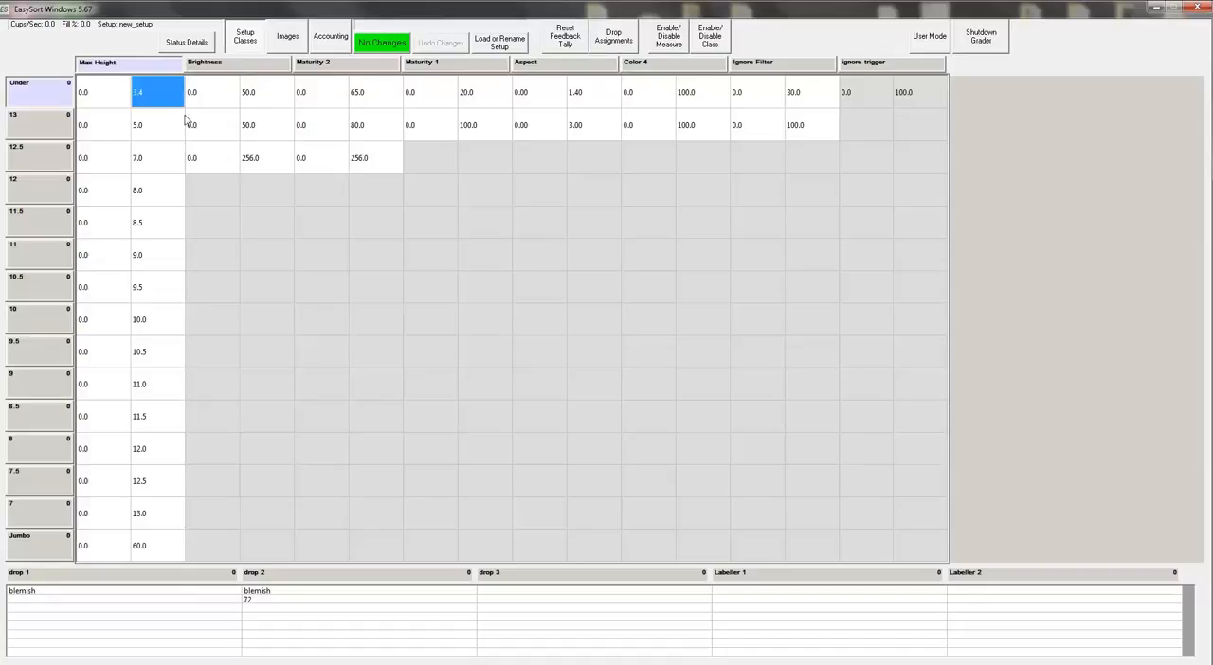
click(499, 43)
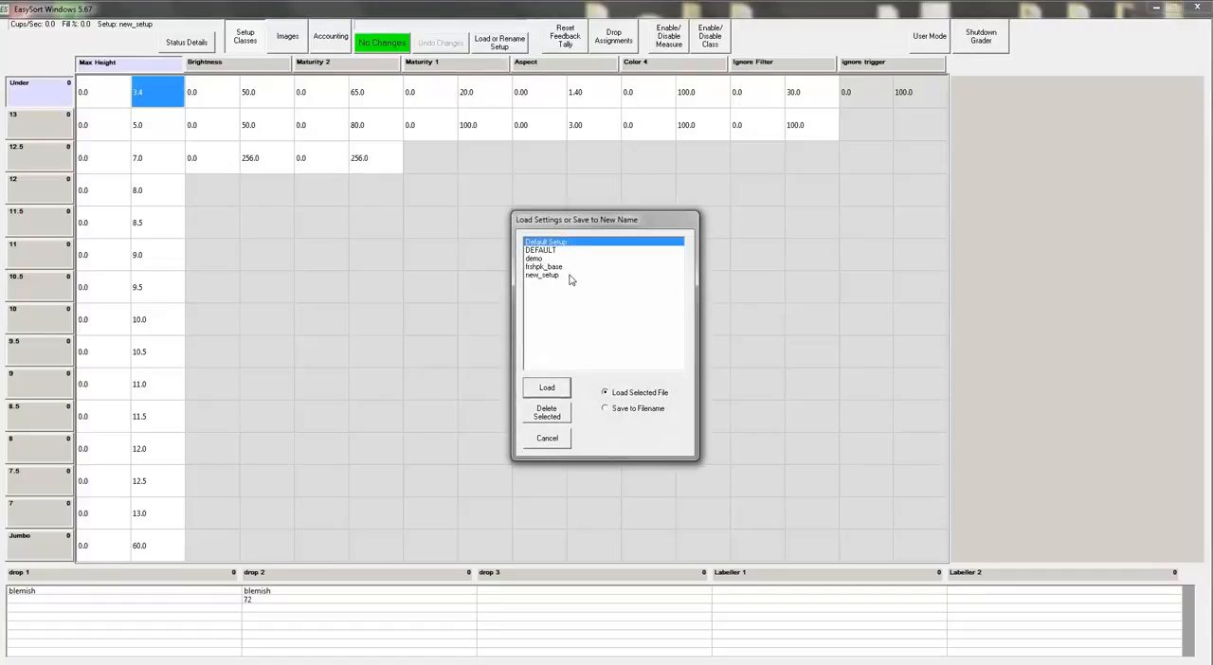
click(552, 440)
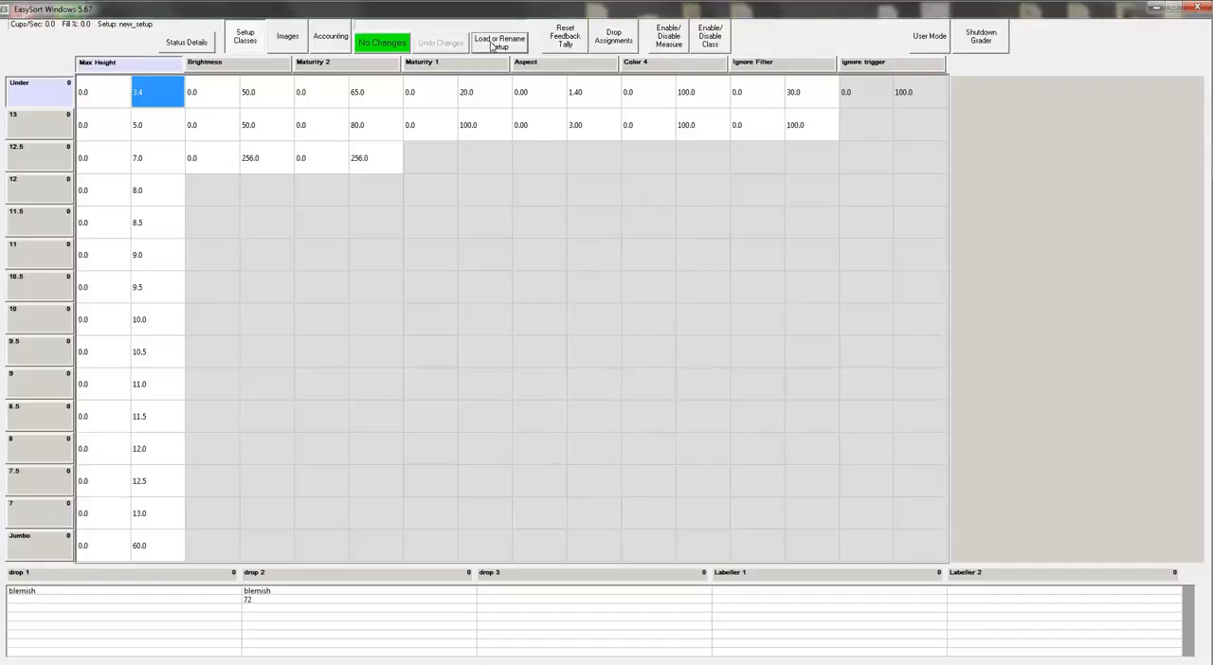
Step: Save the current settings to the filename new_setup, overwriting the existing file
click(502, 46)
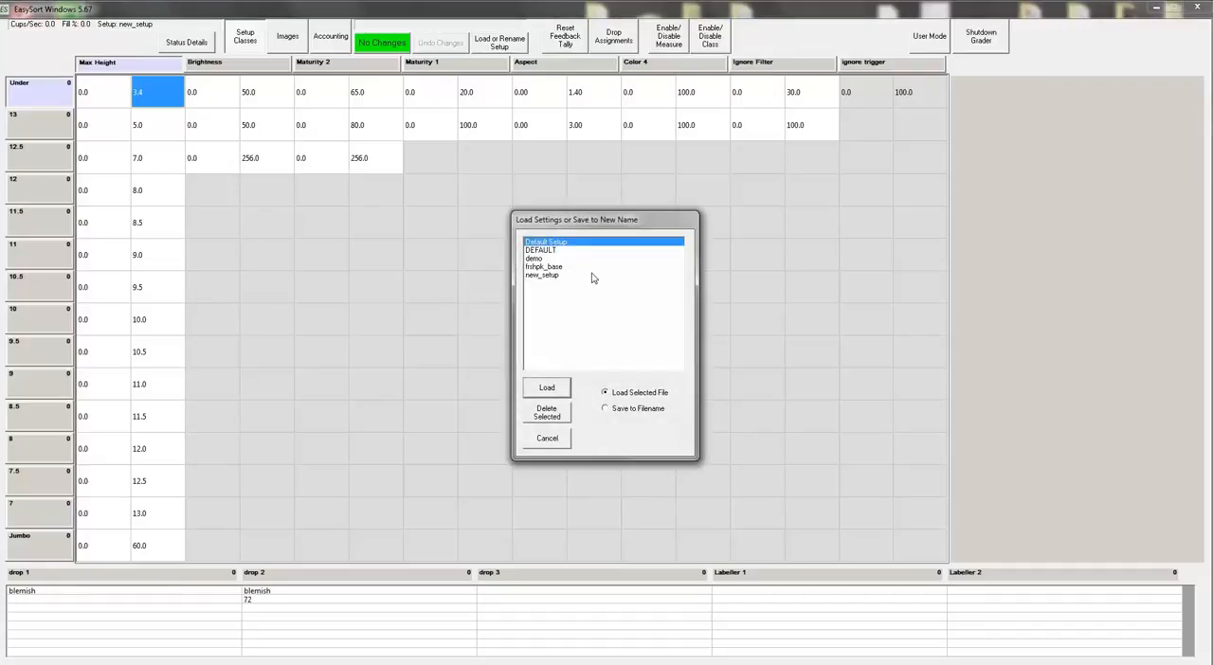
click(626, 410)
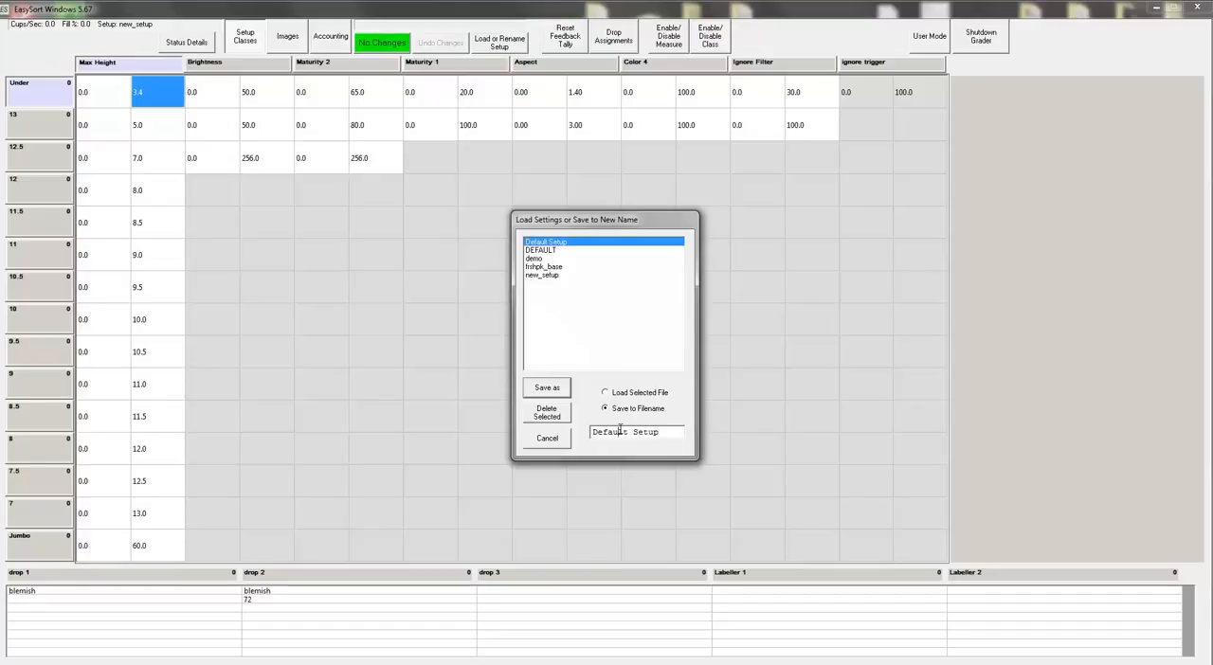
click(541, 275)
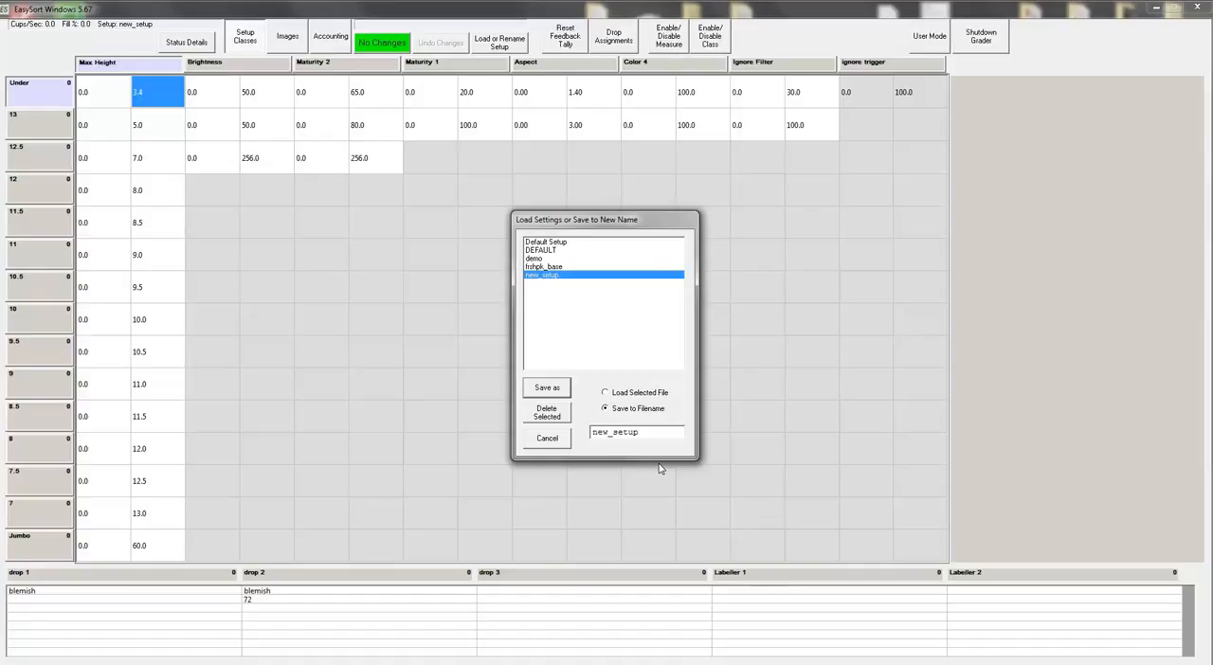
click(553, 390)
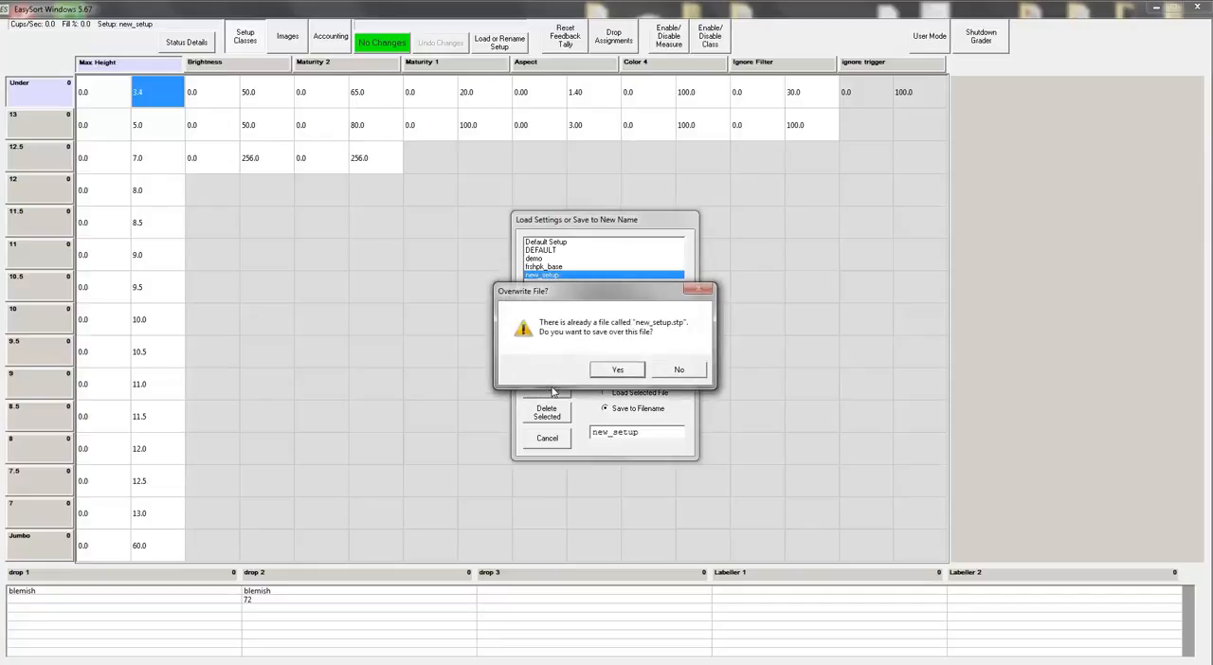
click(603, 375)
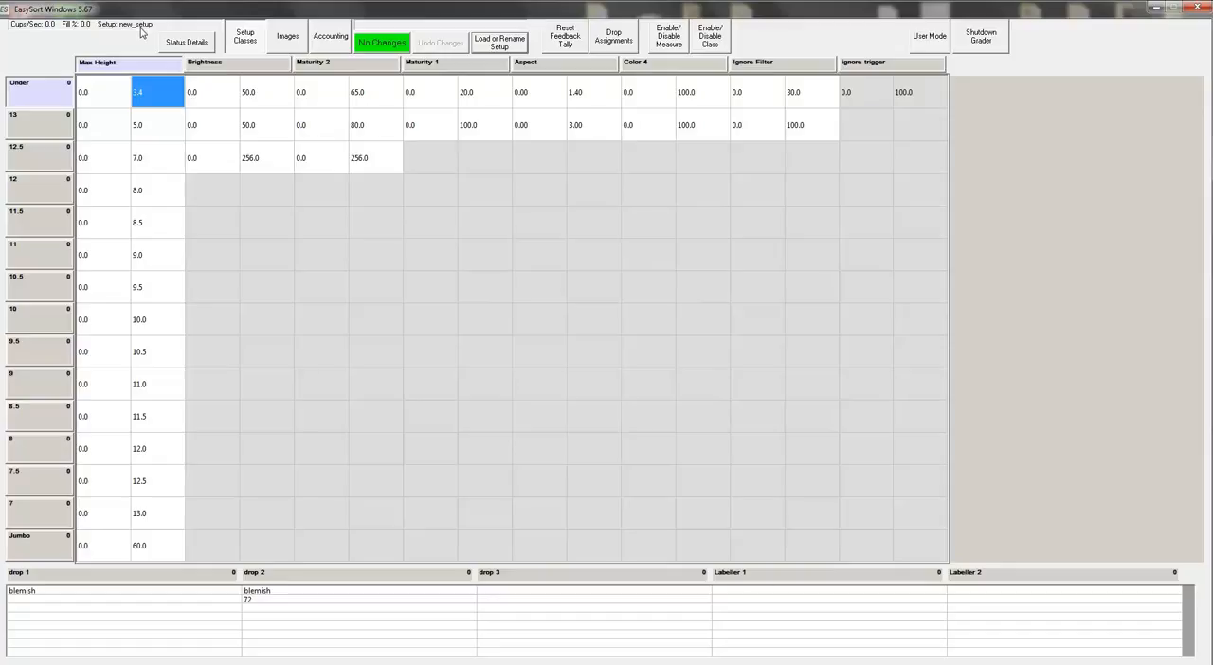
Step: Load the frshpk_base setup and activate it
click(492, 46)
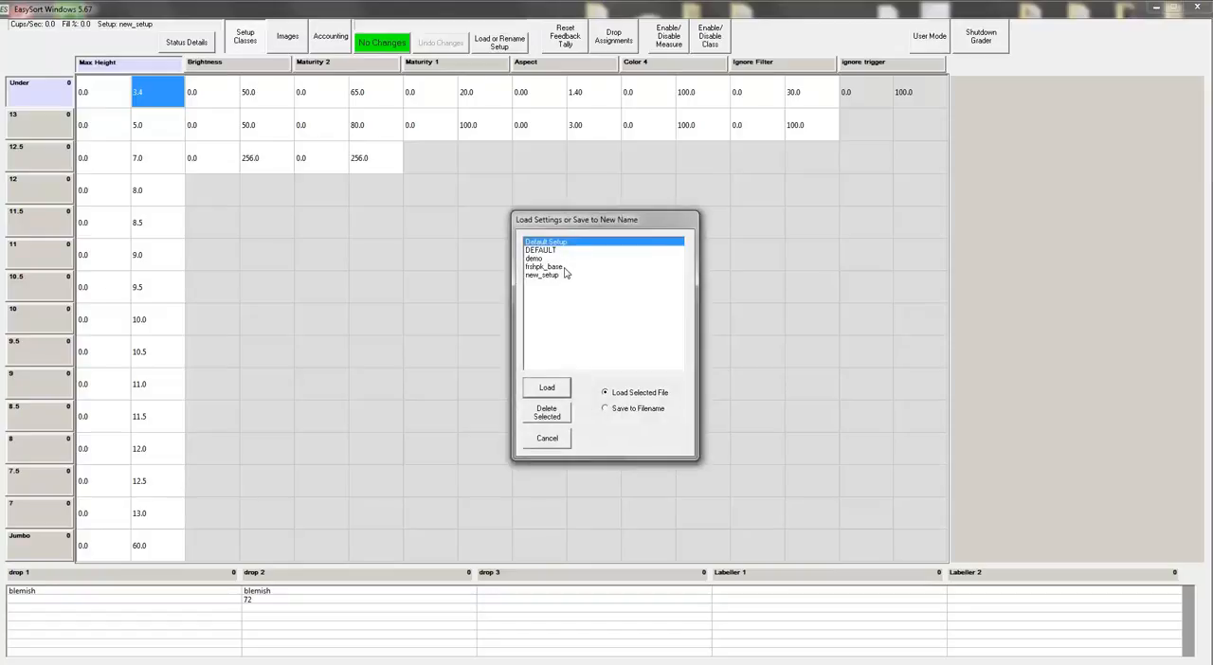
click(565, 268)
click(555, 387)
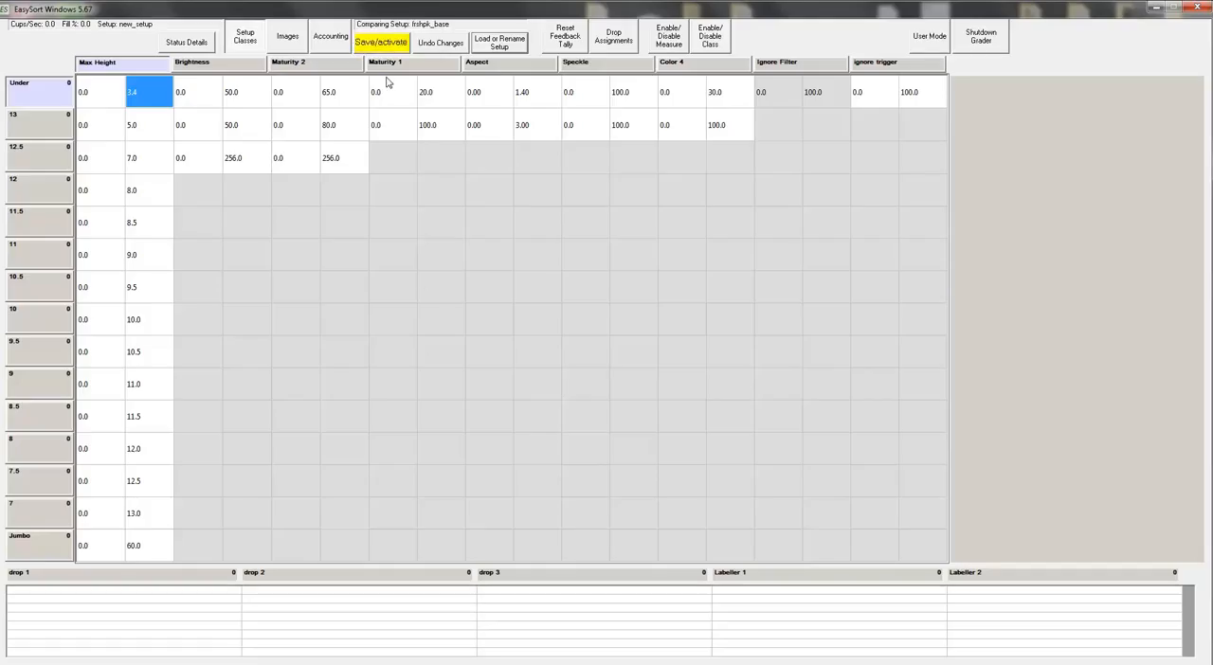
click(394, 48)
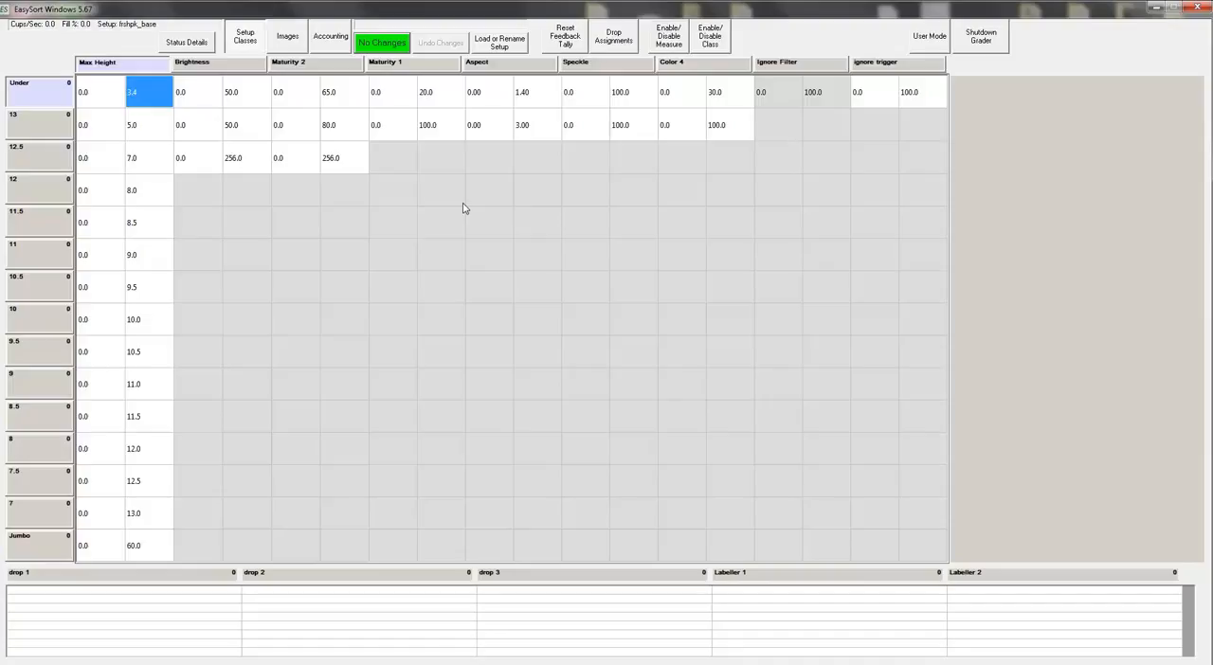
double_click(161, 92)
click(159, 131)
click(161, 92)
click(159, 131)
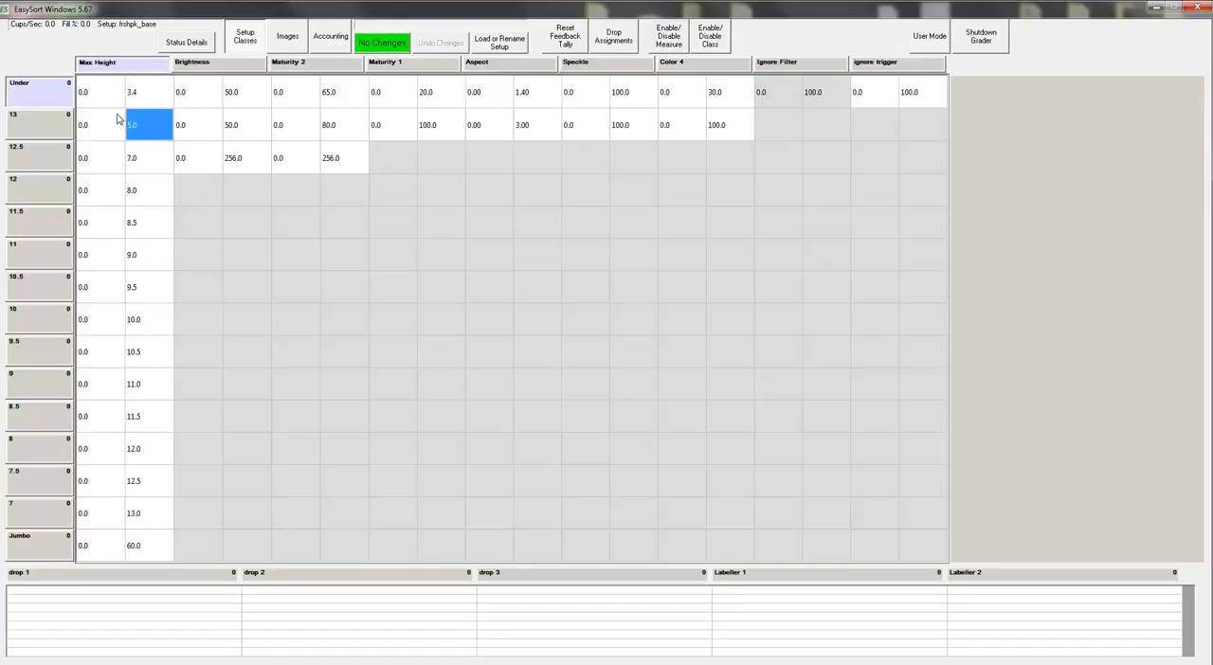
click(146, 105)
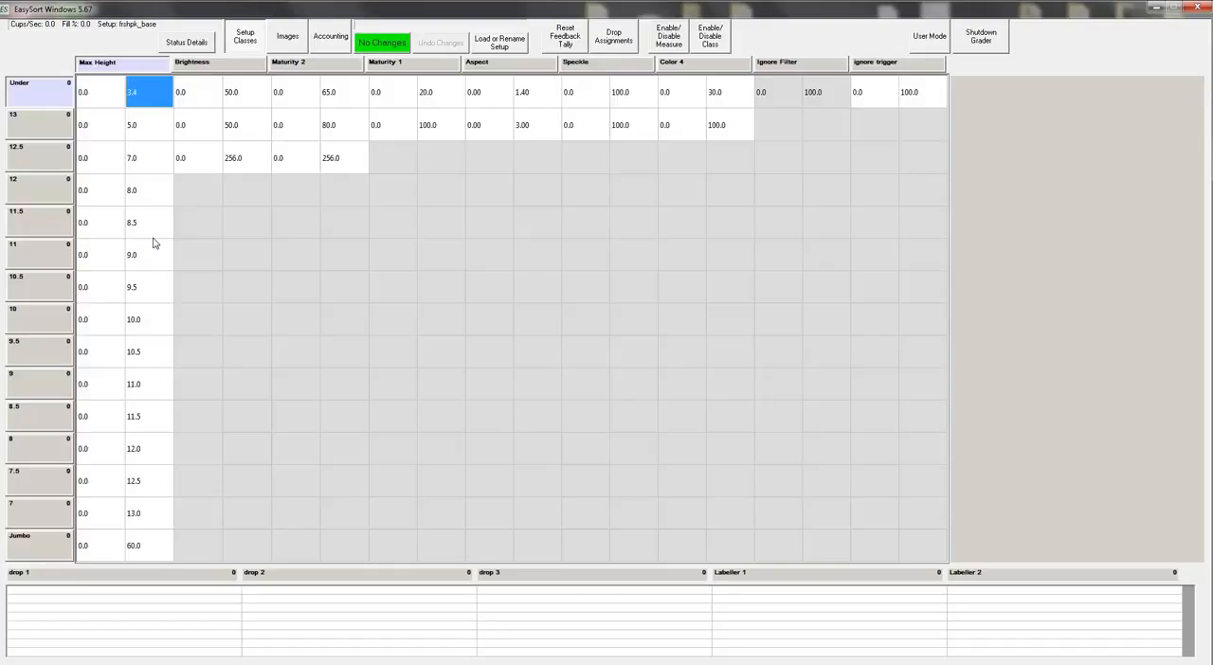
click(150, 95)
key(Return)
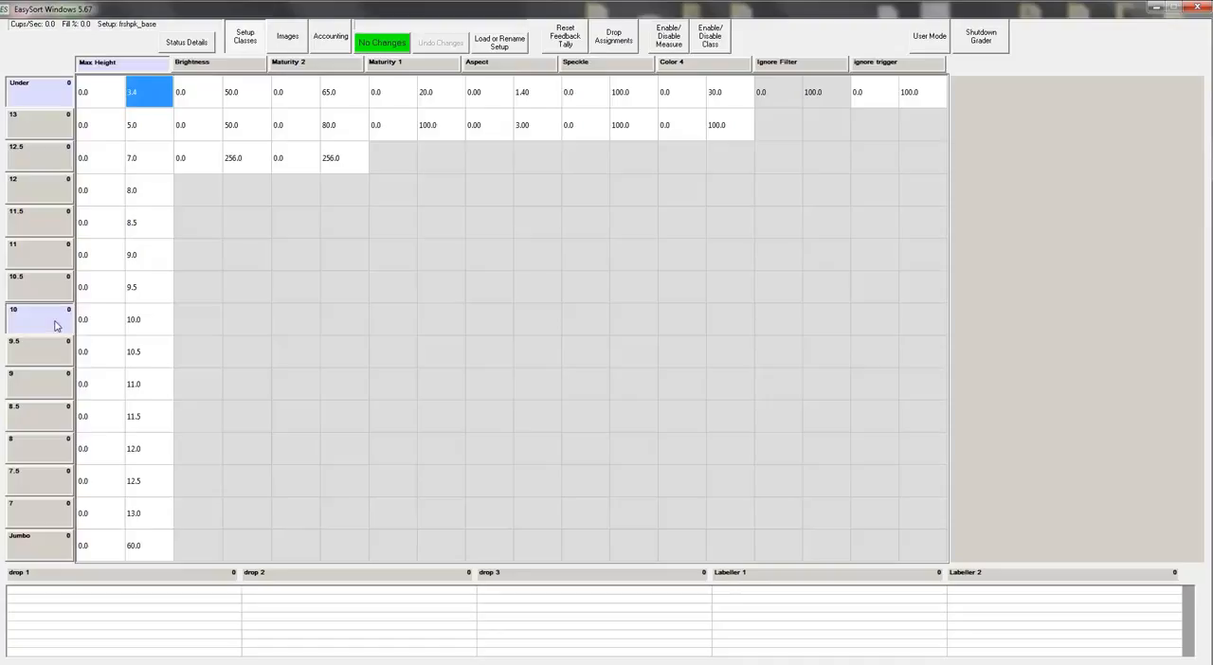
click(144, 323)
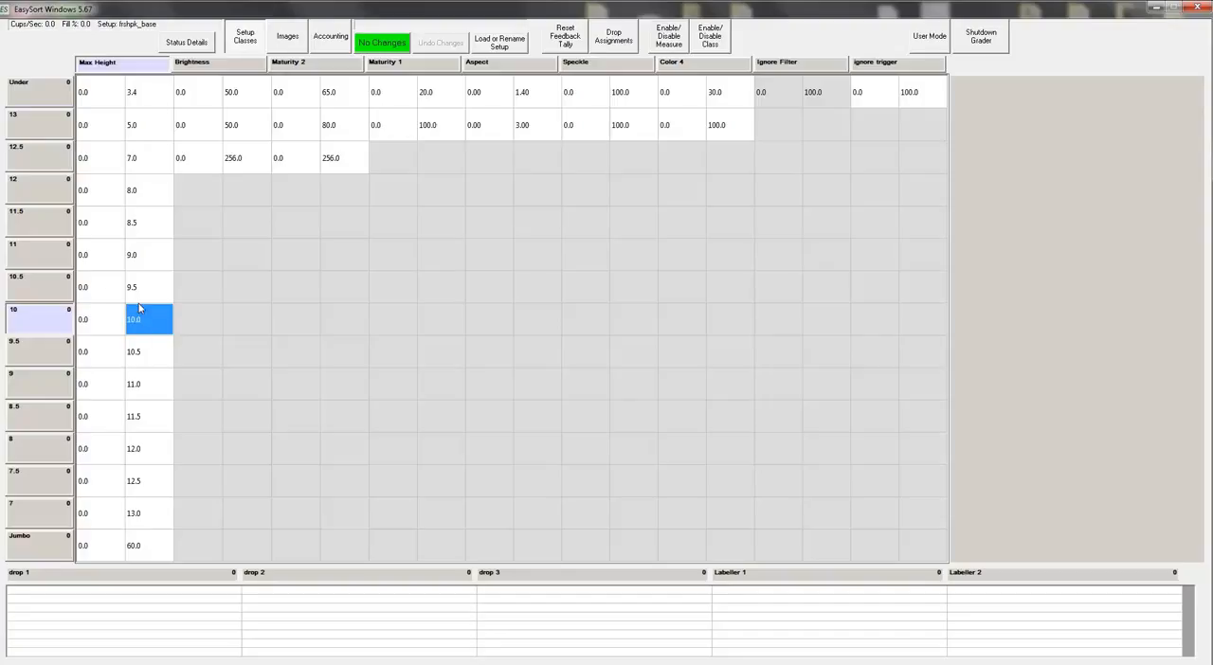
Step: Set the upper Max Height limit of the Under class to 3.3 and save and activate the change
click(147, 99)
text(3.3)
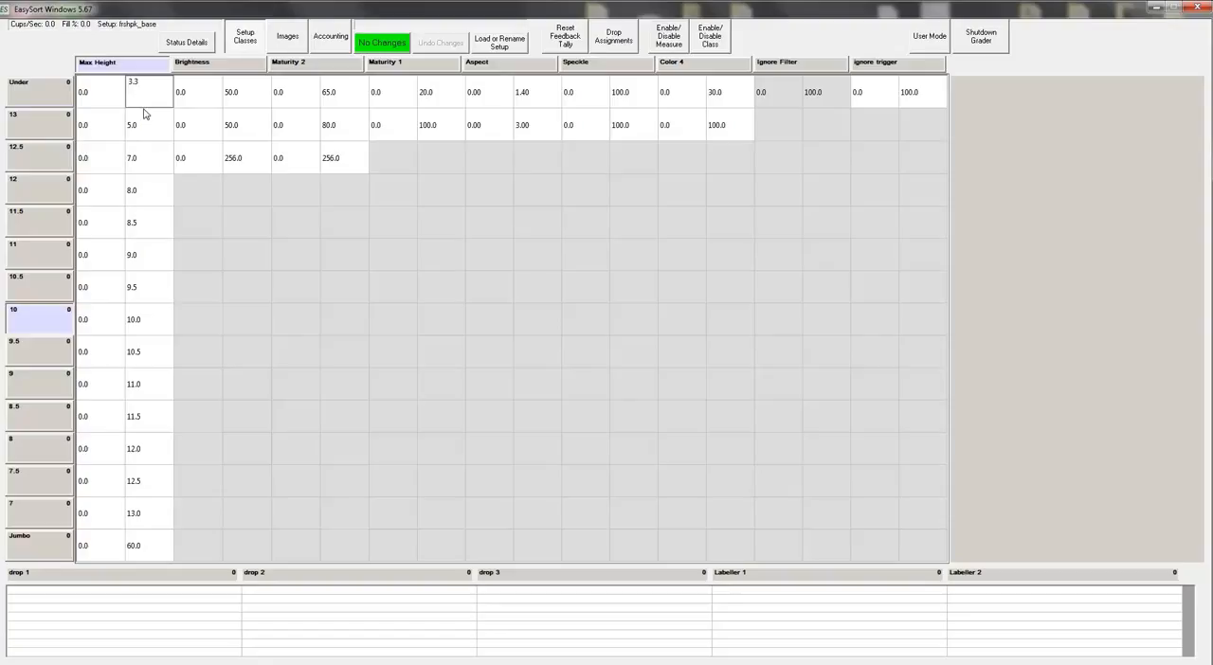
key(Return)
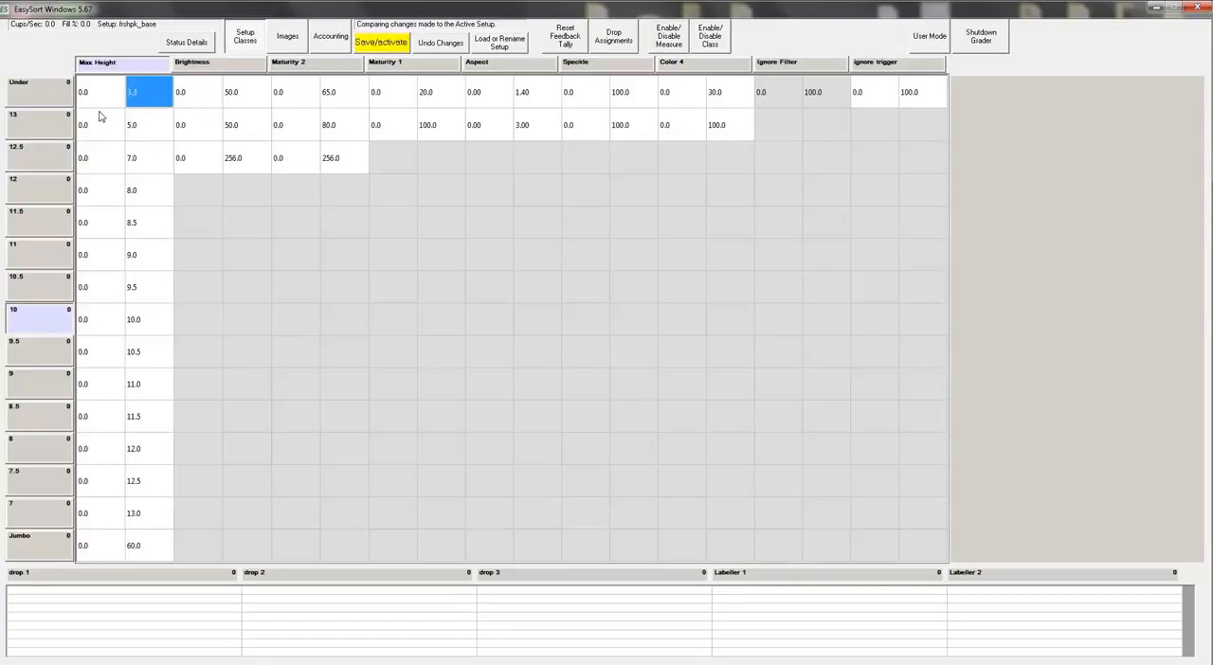
click(16, 124)
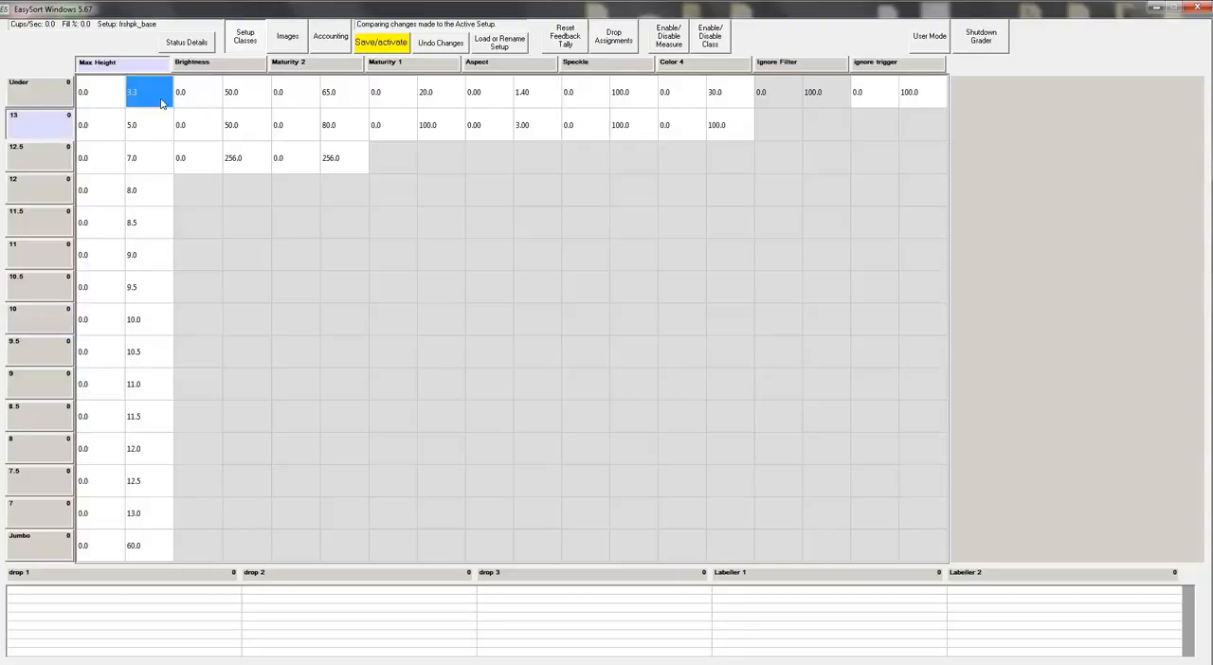
click(405, 46)
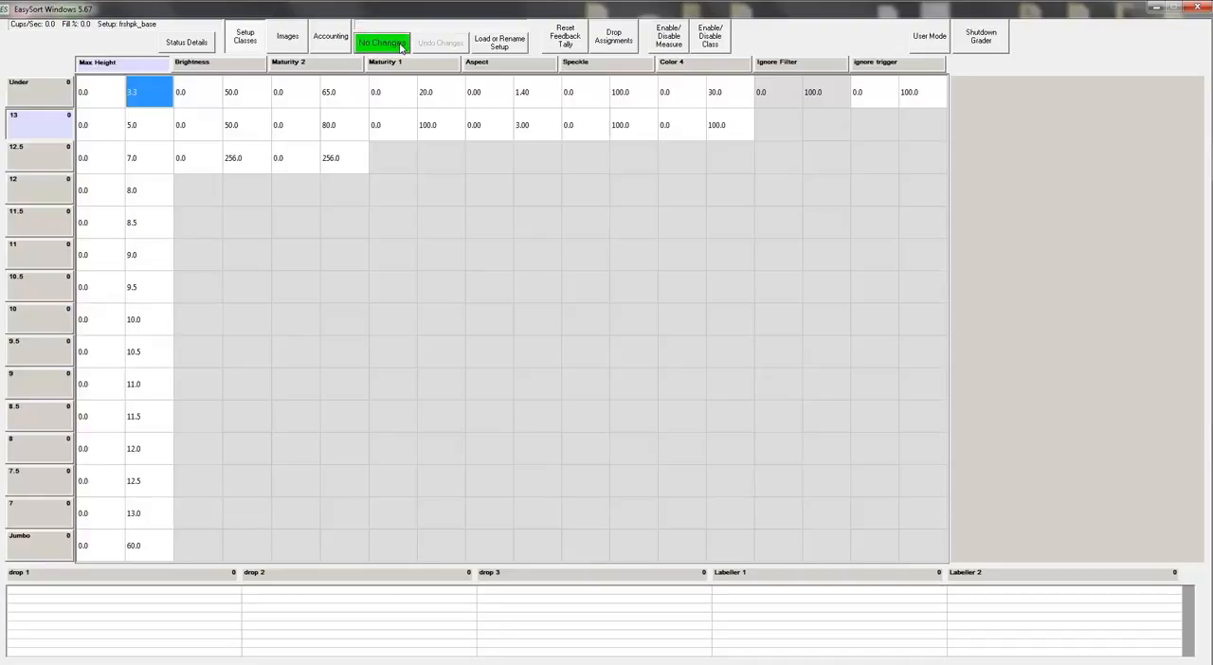
Step: Display the Brightness classes and examine the upper limits of Dark, Light and Under
click(249, 64)
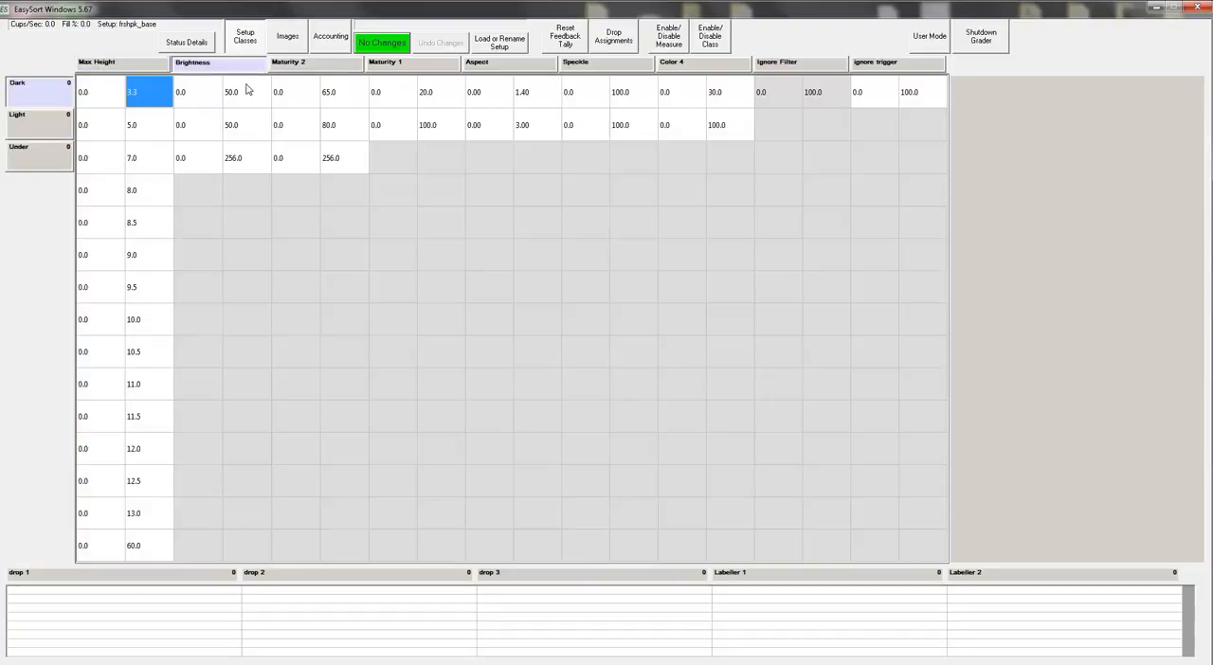
click(235, 94)
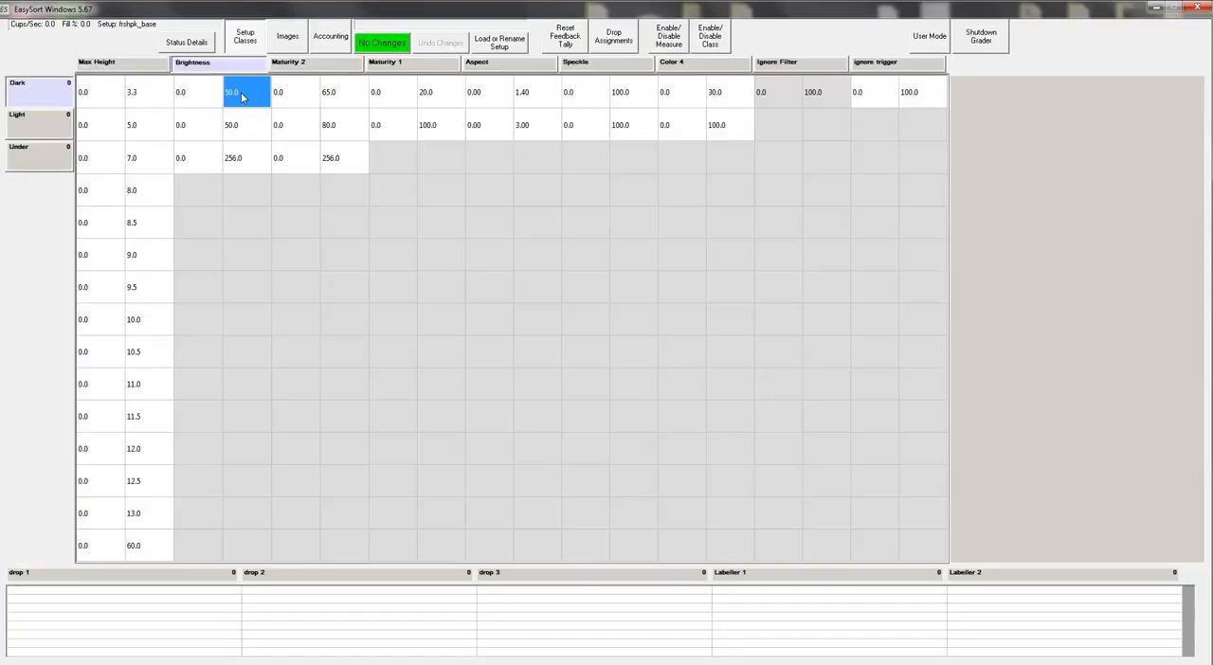
click(240, 131)
click(242, 95)
click(240, 118)
click(240, 98)
click(242, 128)
click(241, 95)
click(243, 120)
click(241, 101)
click(240, 152)
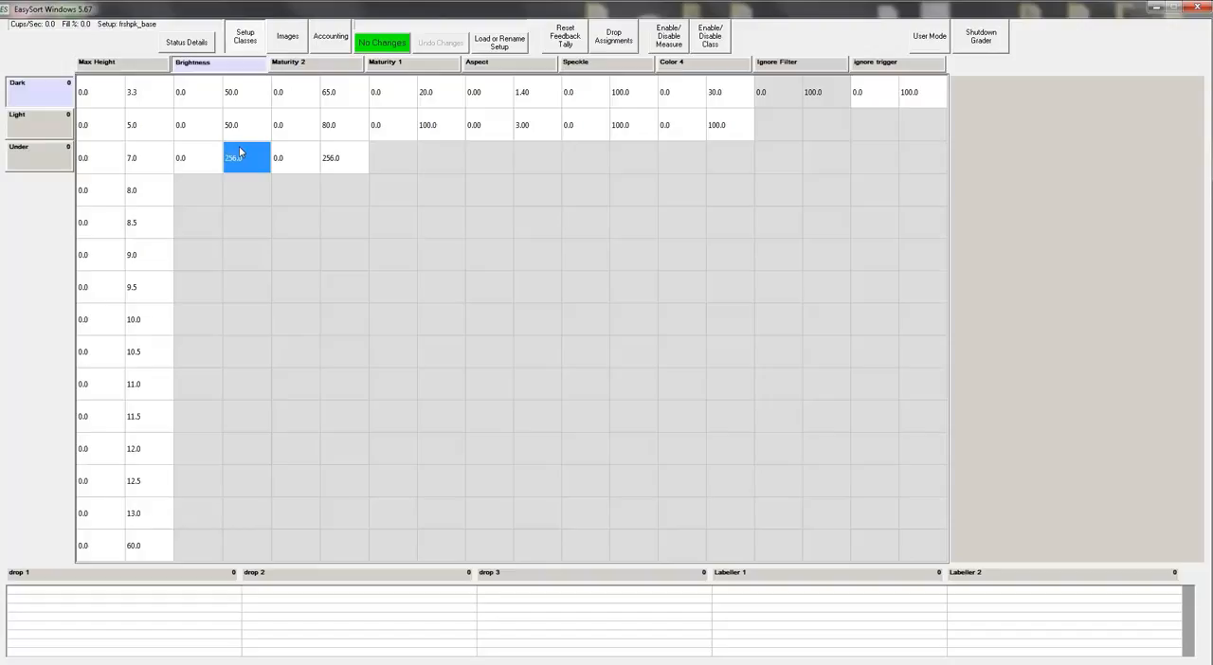
click(253, 97)
click(254, 117)
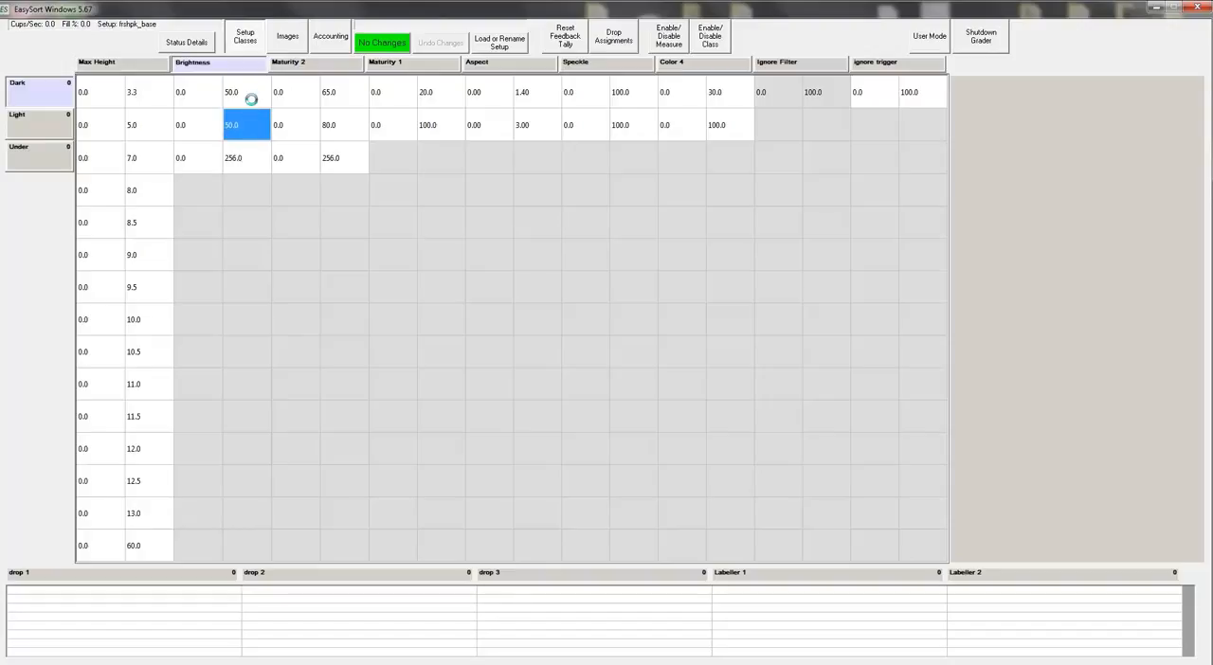
Step: Set the upper Brightness limits to 40 for Dark and 60 for Light, then save and activate them
click(252, 104)
text(40)
key(Return)
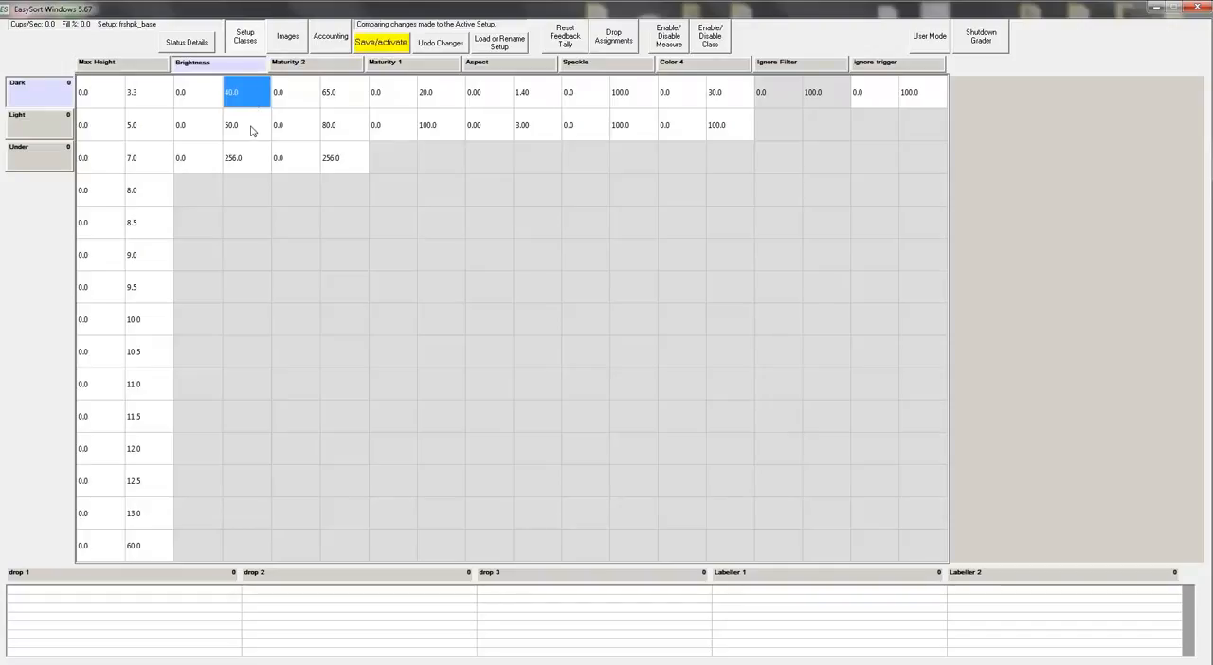
click(252, 131)
text(60)
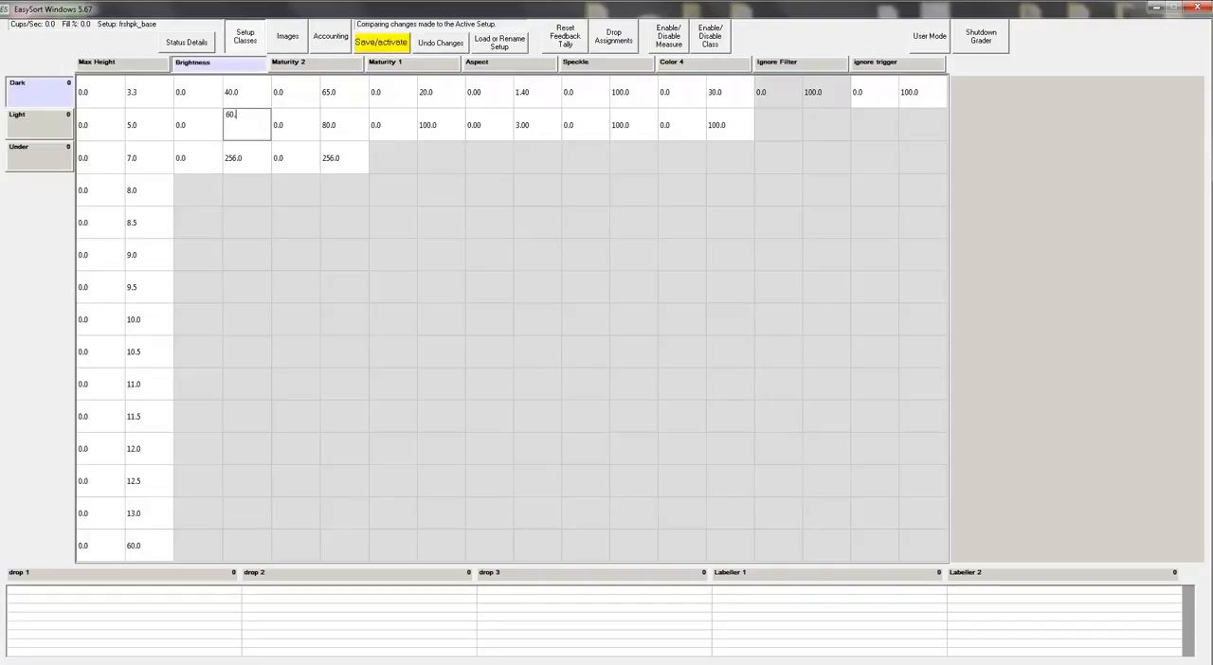
key(Return)
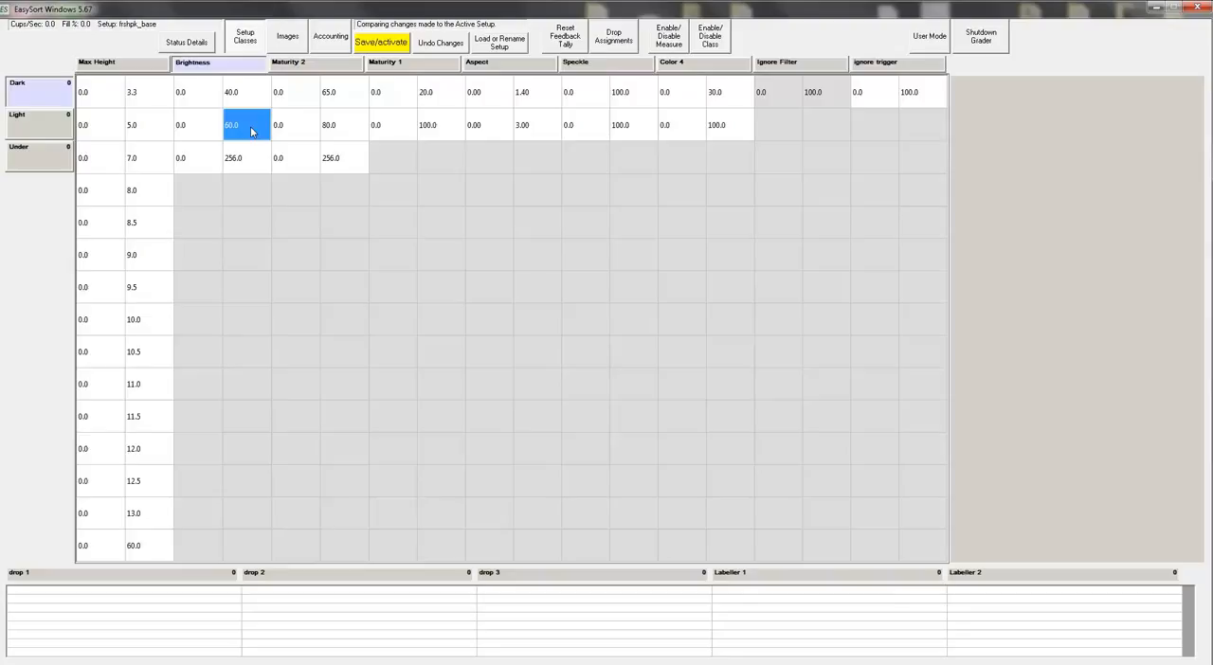
click(382, 43)
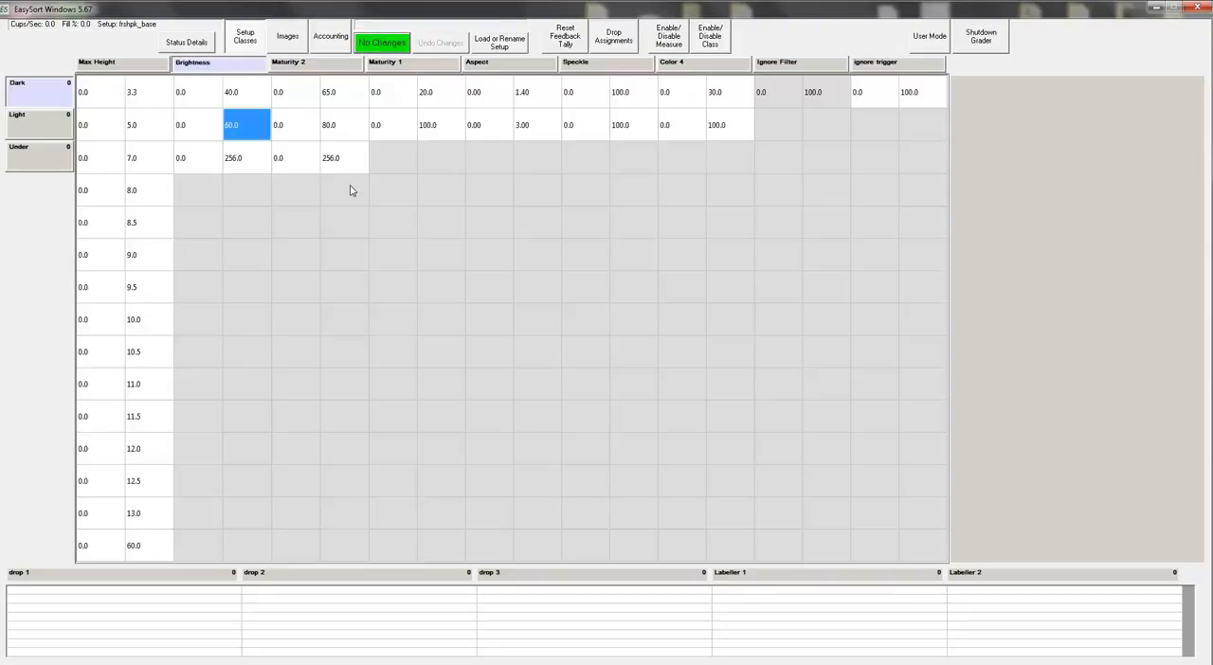
Step: Review the Maturity 2 limit and the classes defined for Maturity 1, Aspect and Speckle
click(347, 106)
click(428, 60)
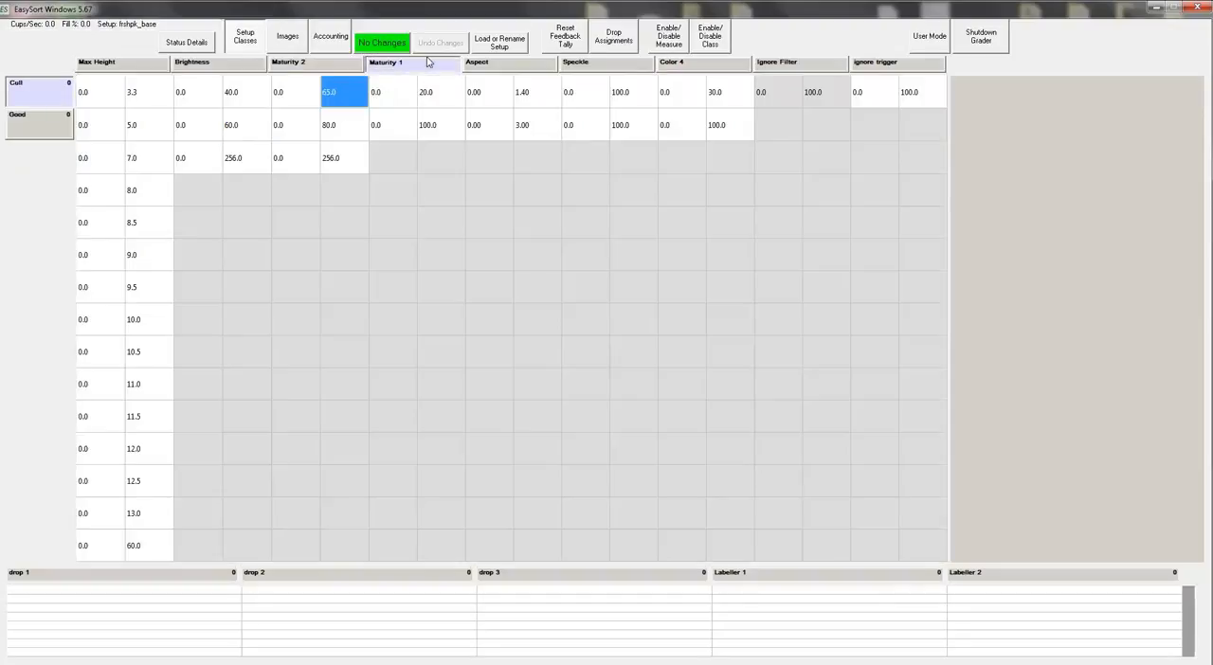
click(504, 66)
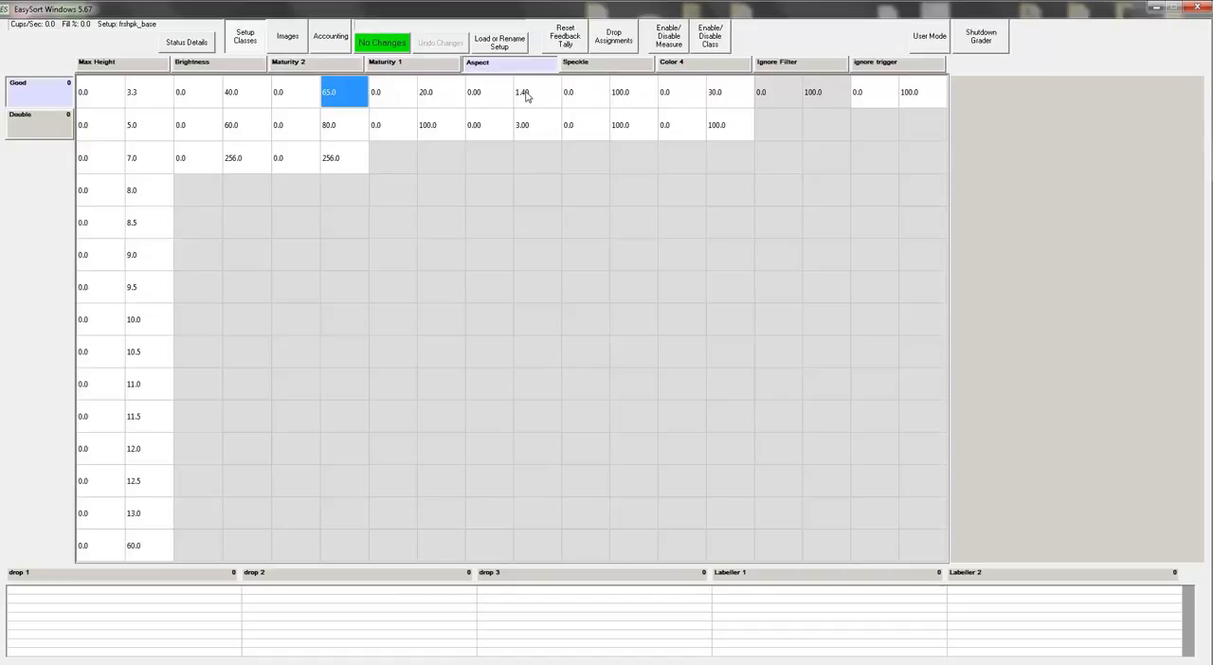
click(450, 65)
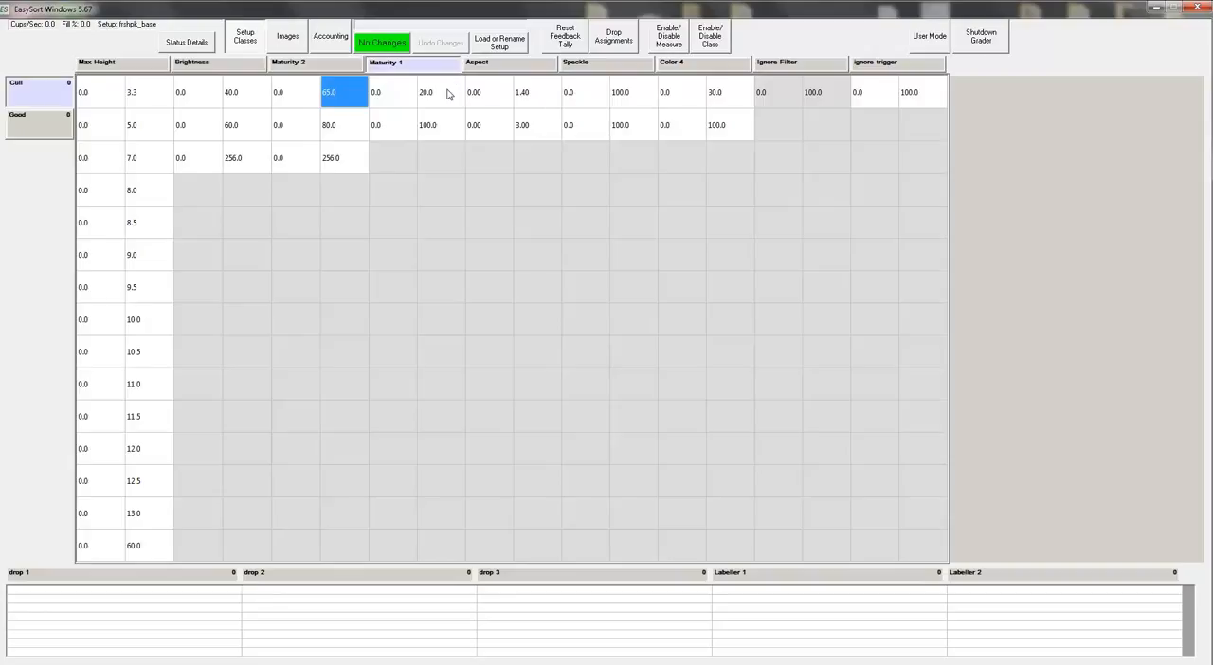
click(580, 70)
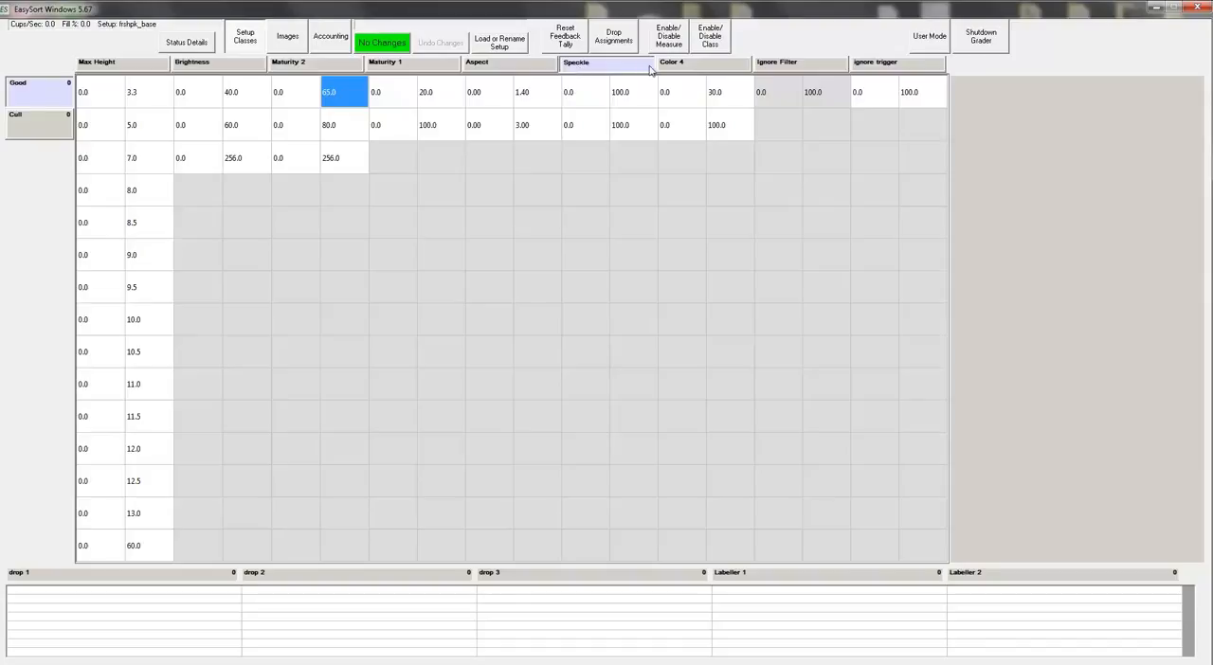
Step: Set the upper Color 4 limit of the Good class to 10 and save and activate the change
click(679, 69)
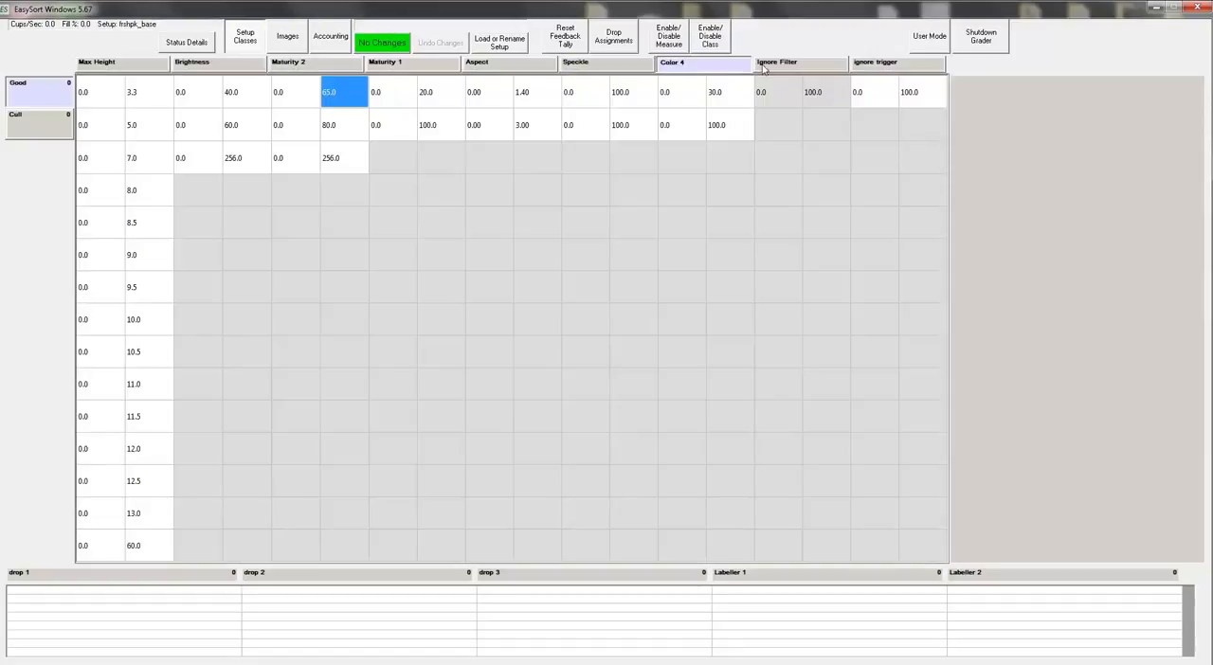
click(737, 96)
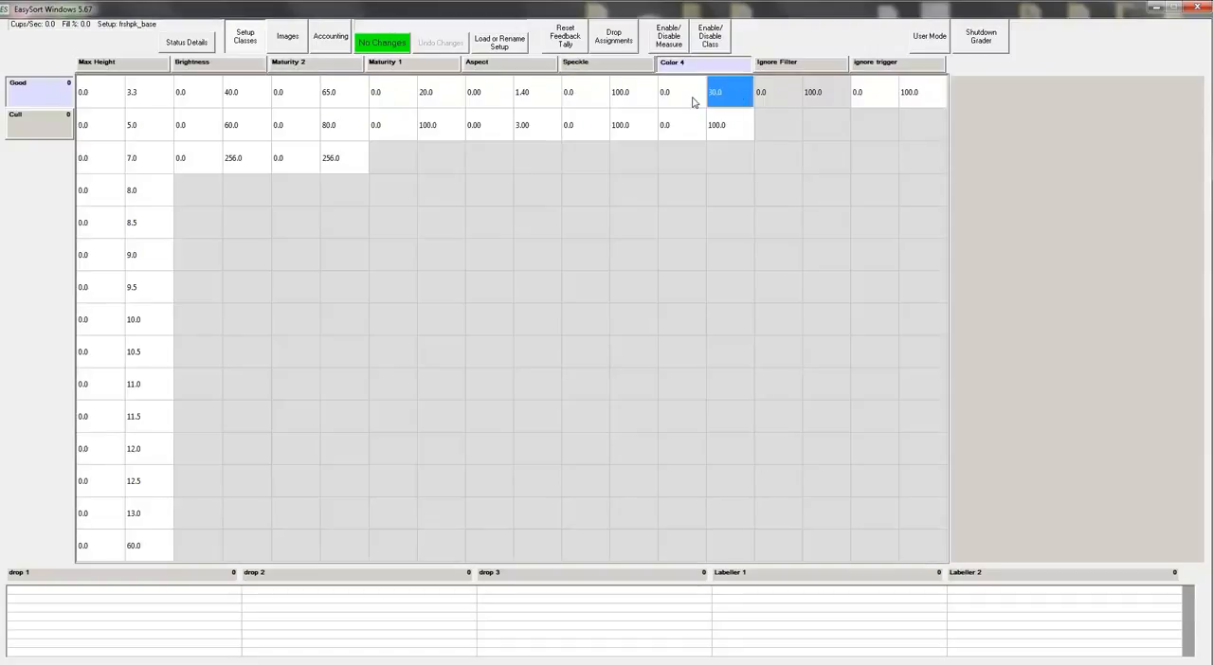
click(689, 94)
click(718, 103)
text(10)
key(Return)
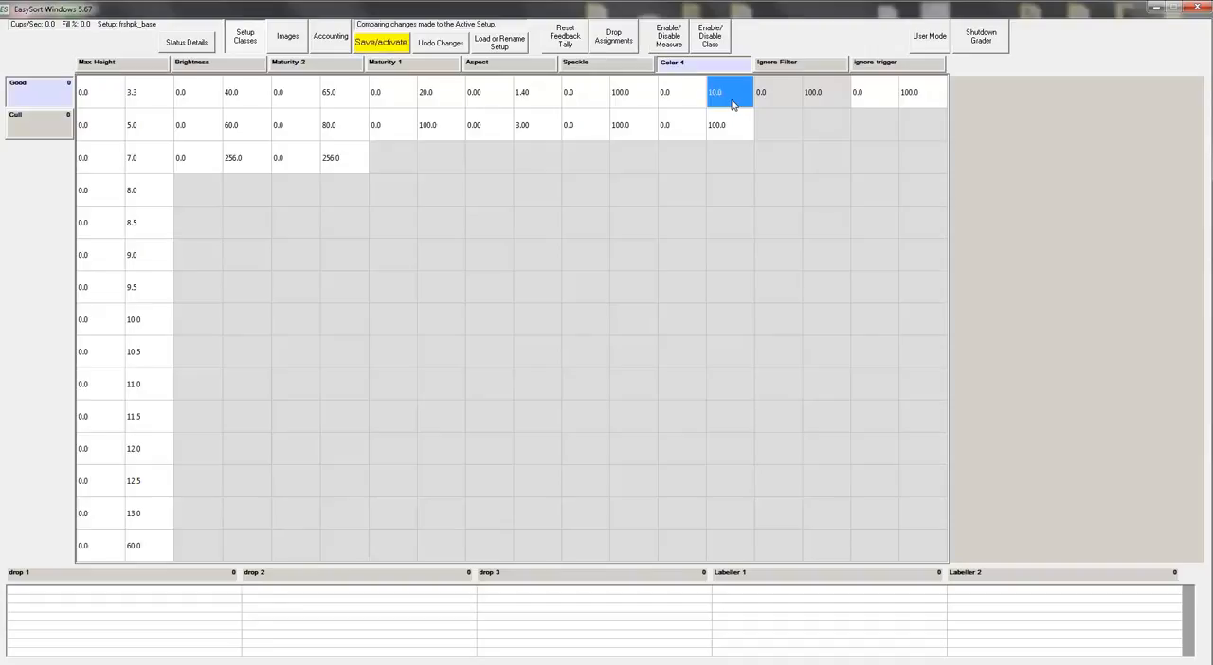
click(402, 49)
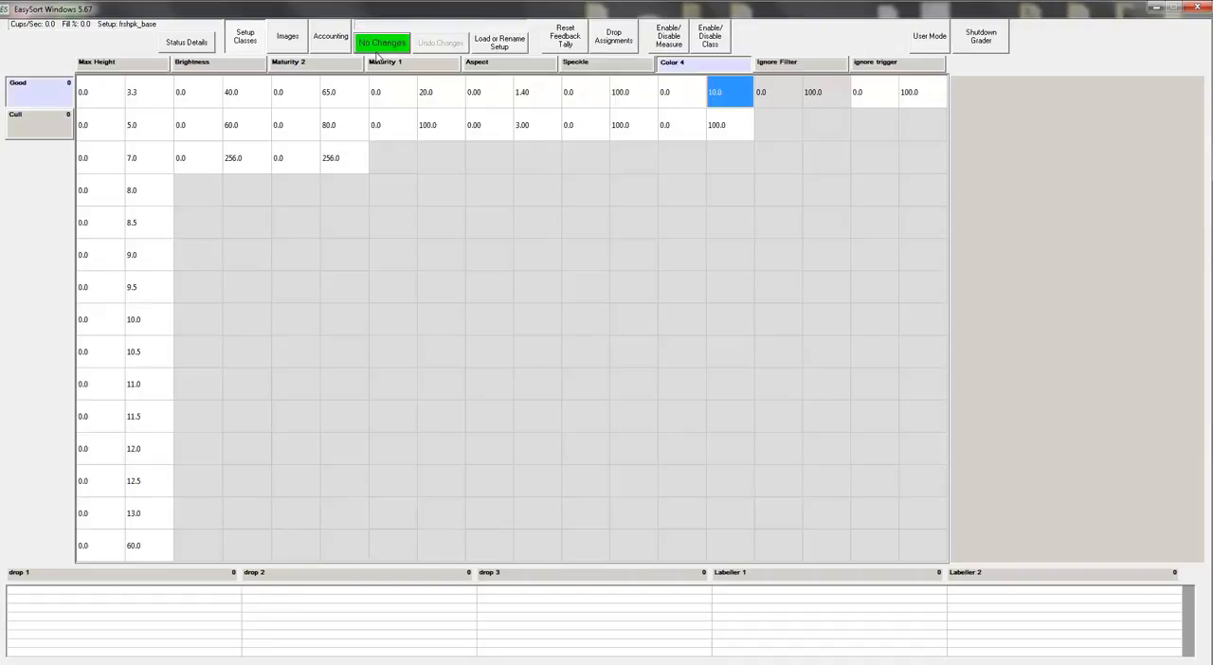
Step: Glance at the image tools, then review the classes defined for Ignore Filter, Ignore trigger and Aspect
click(297, 43)
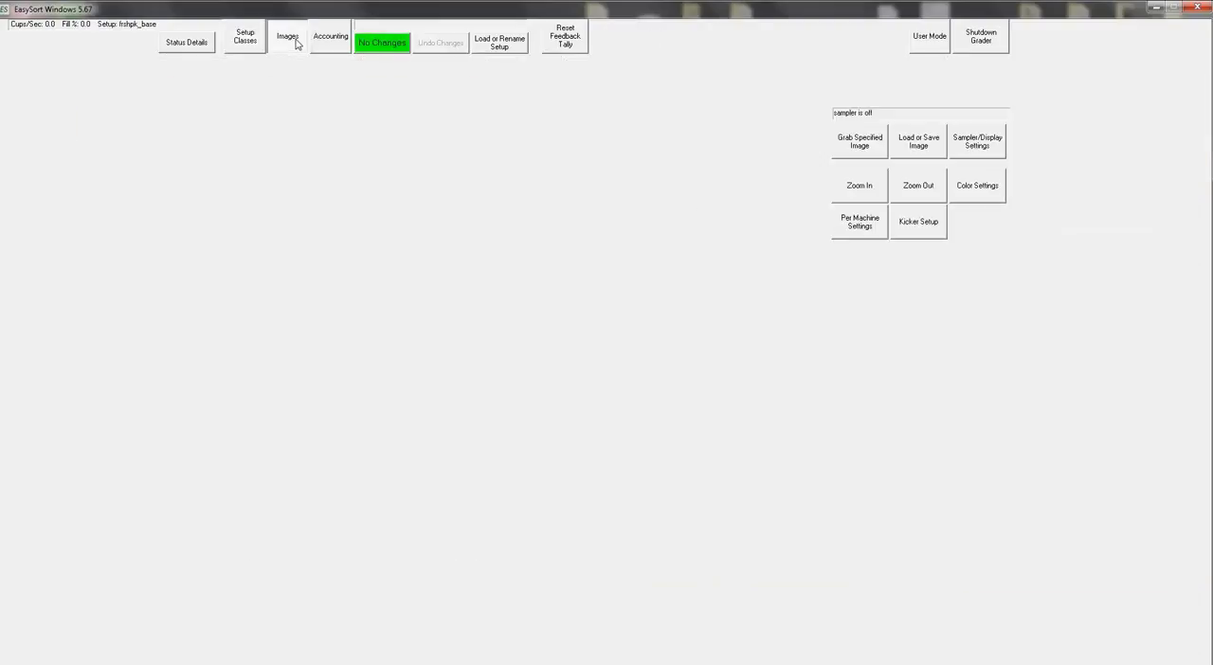
click(244, 45)
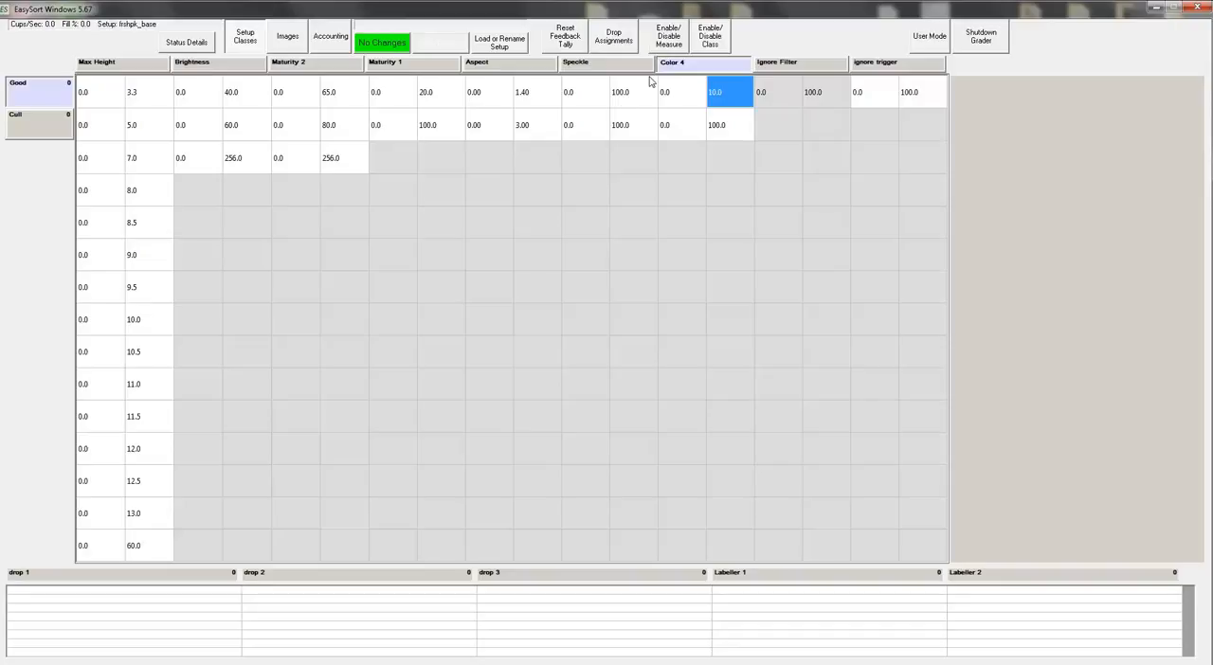
click(797, 69)
click(854, 67)
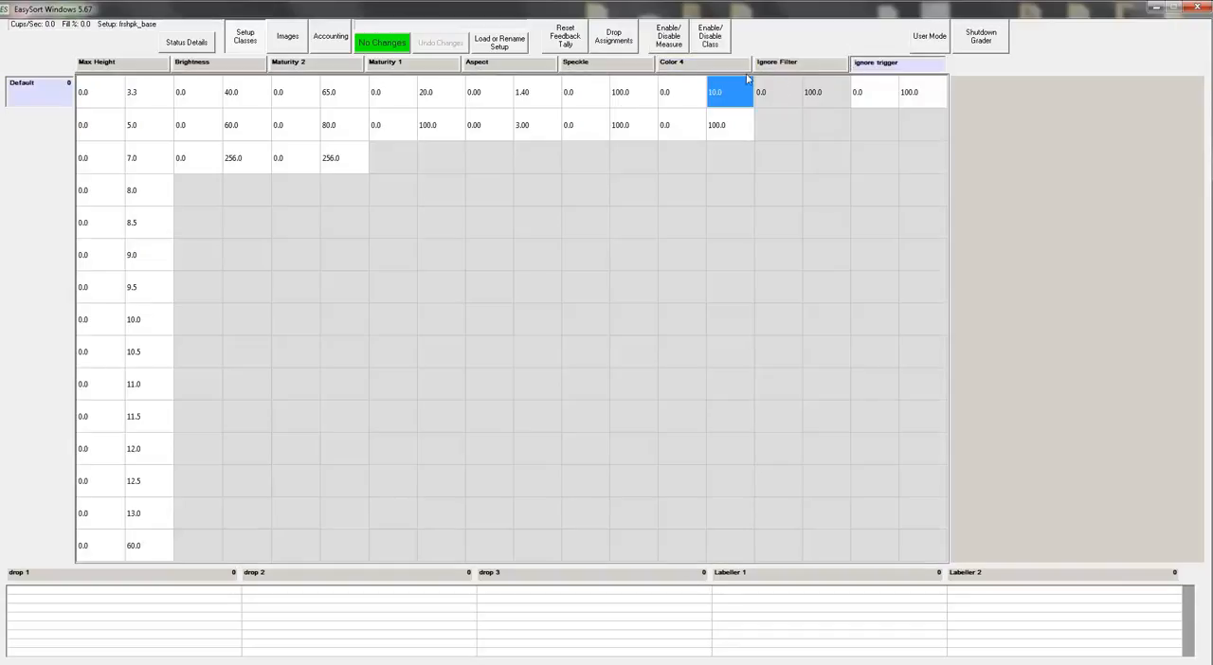
click(516, 68)
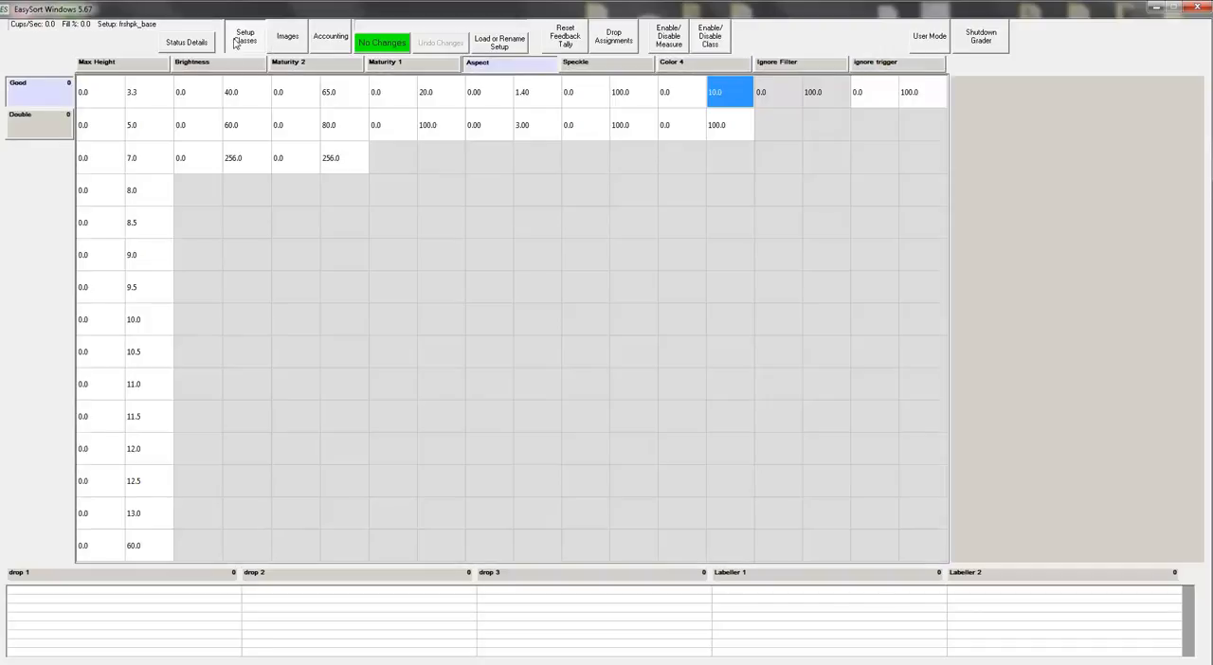
Step: Load the saved setup new_setup, then save and activate it
click(487, 48)
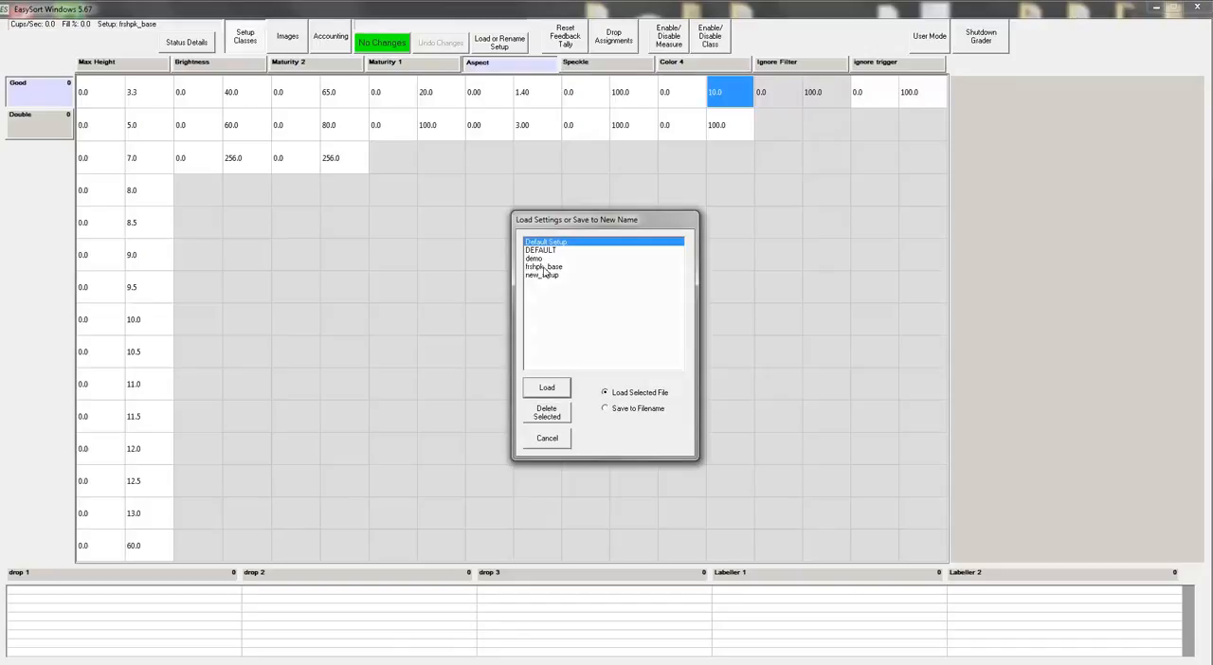
click(545, 275)
click(548, 390)
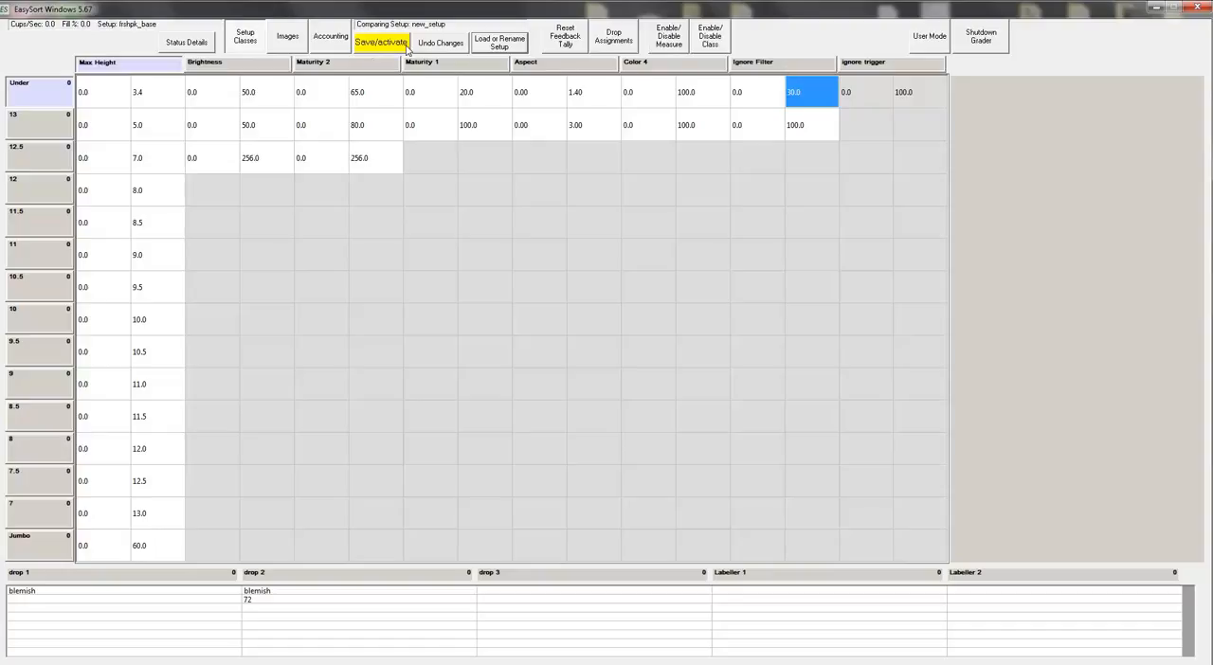
click(403, 44)
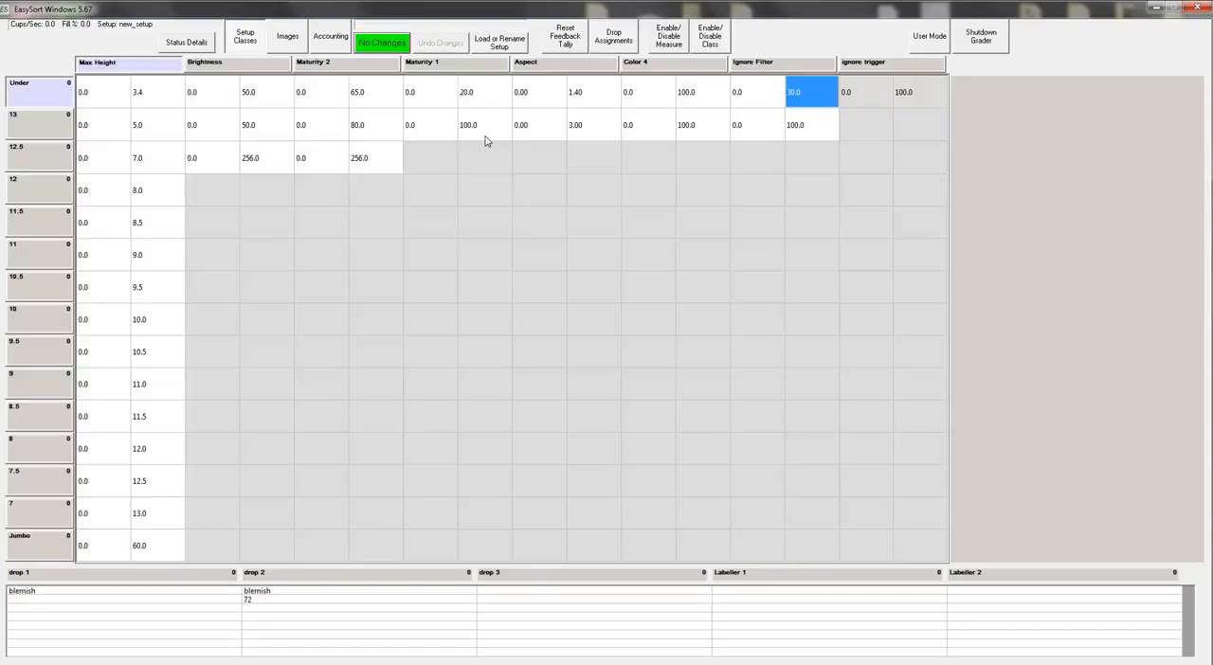
Step: Set the upper Brightness limit of the Light class to 60, then save and activate the change
click(270, 120)
text(60.)
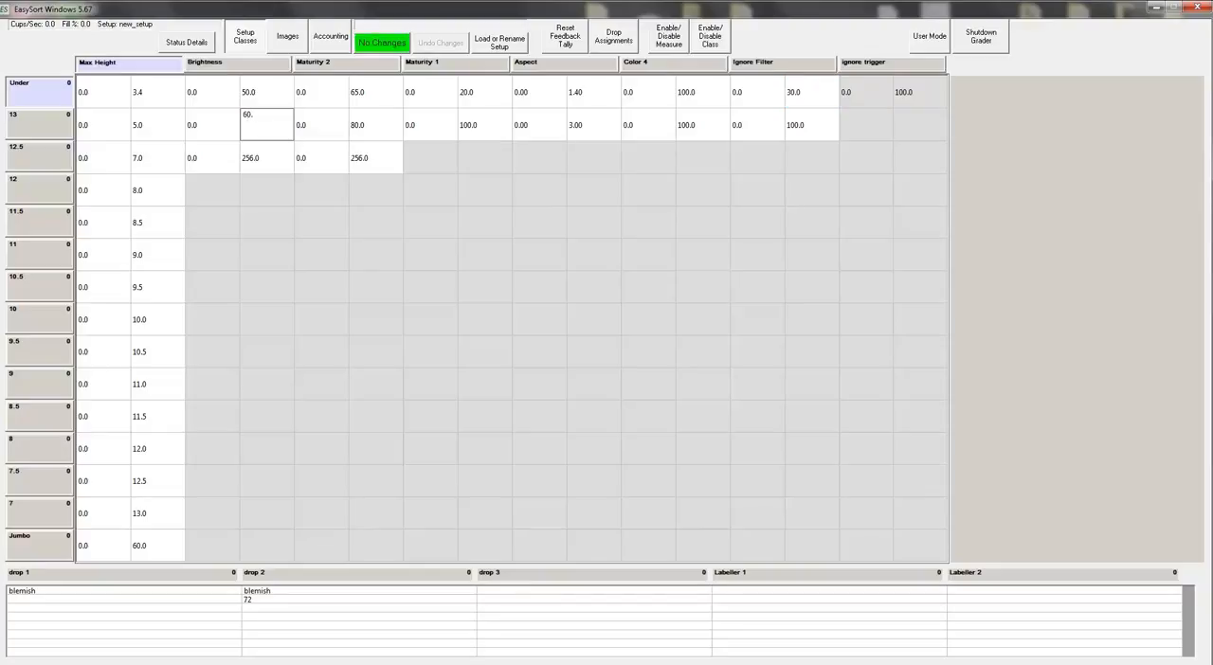
key(Return)
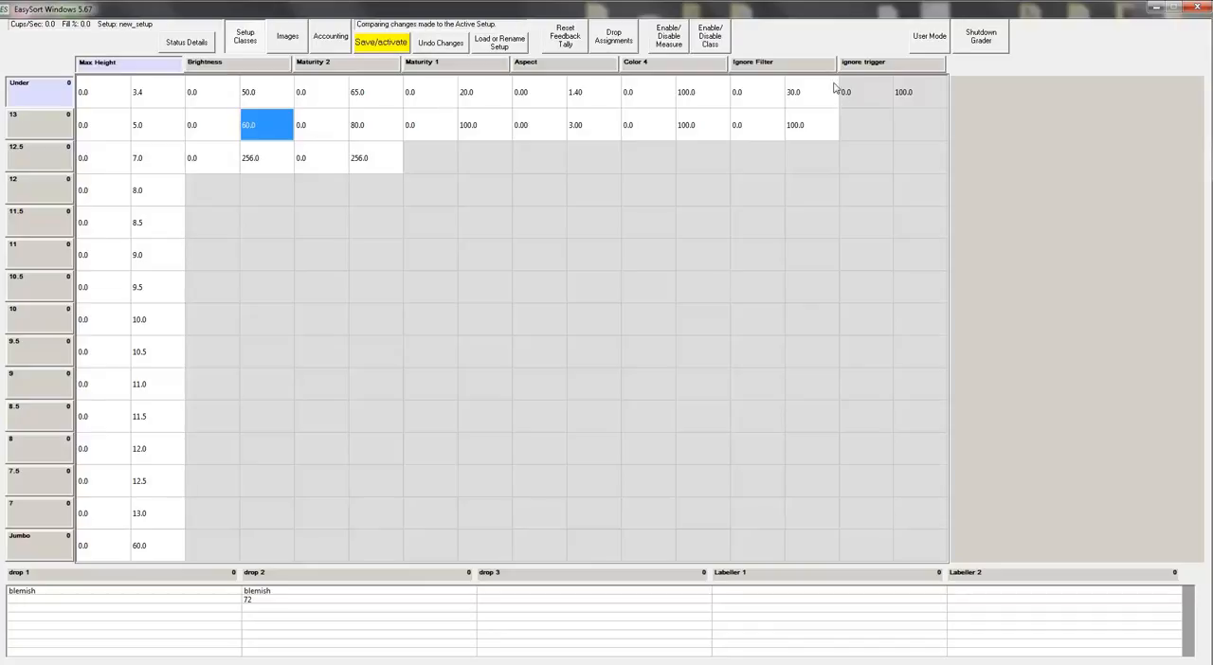
click(385, 49)
Step: View the drop assignment rules and exit, accepting that unassigned product goes to the overflow drop
click(613, 38)
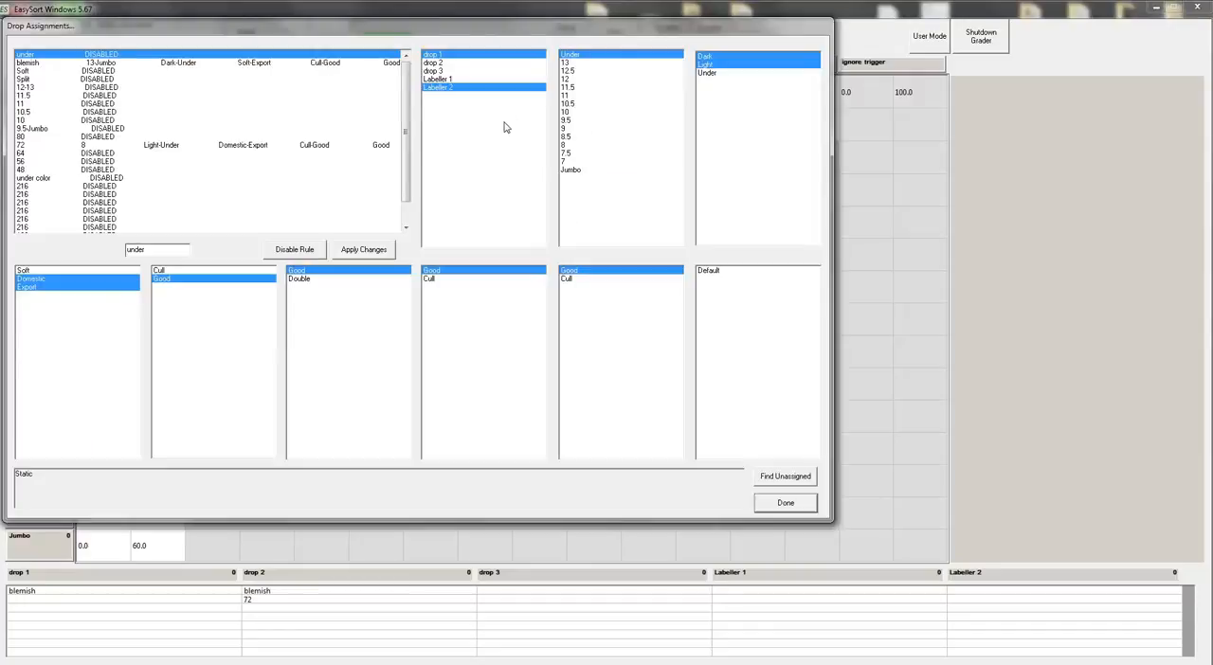
drag(526, 31, 640, 38)
click(911, 512)
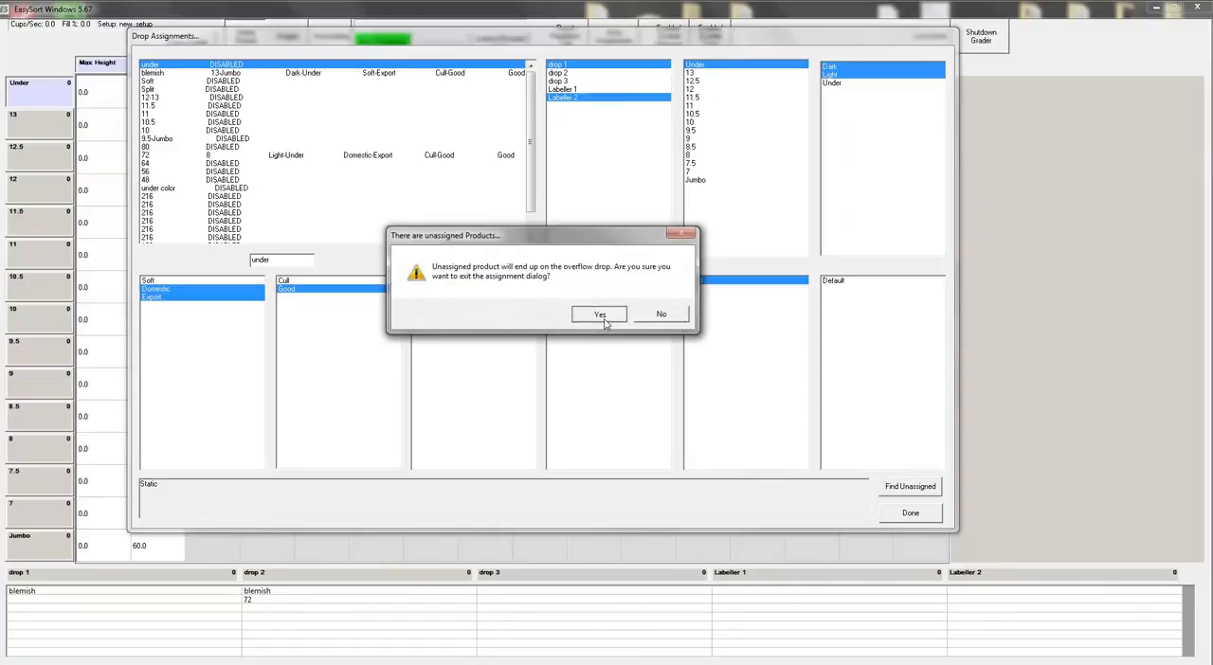
click(605, 321)
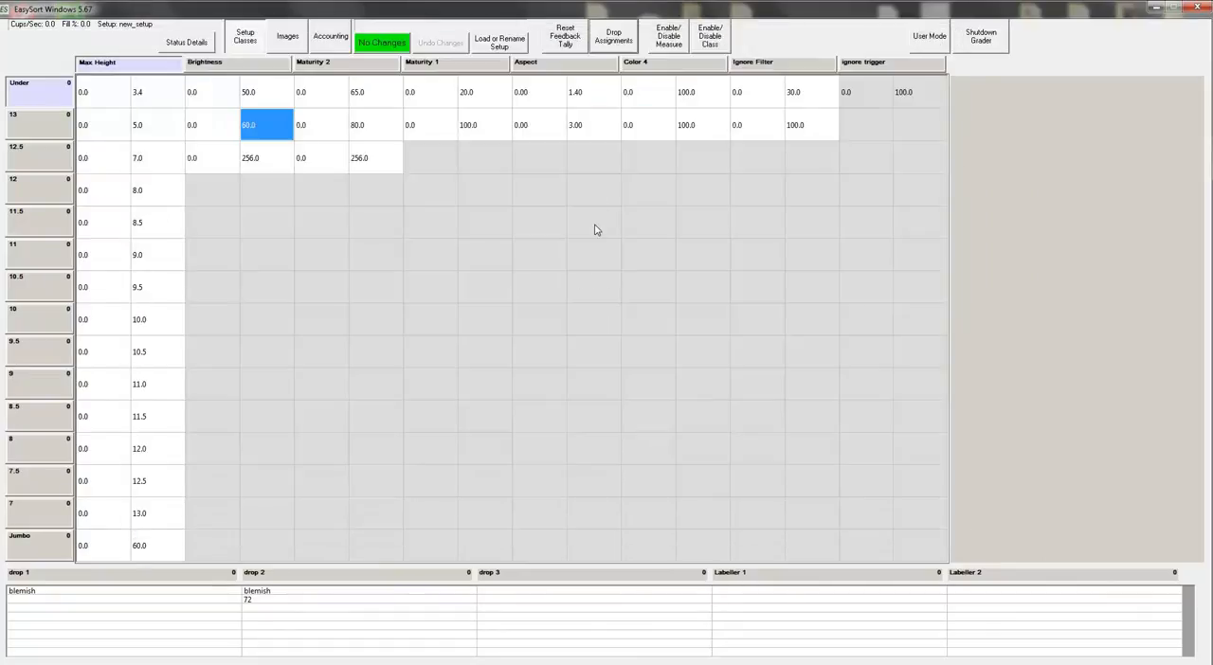
Step: In the drop assignments, remove Labeller 2 from the under rule and add the Under brightness class
click(614, 38)
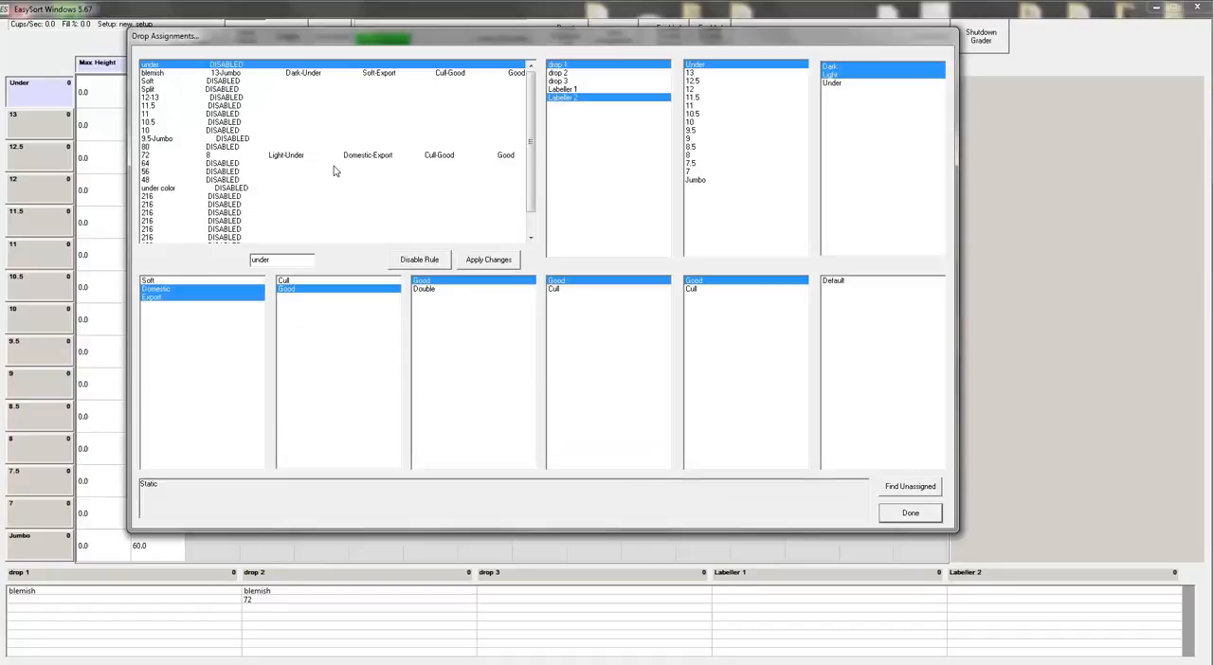
click(563, 99)
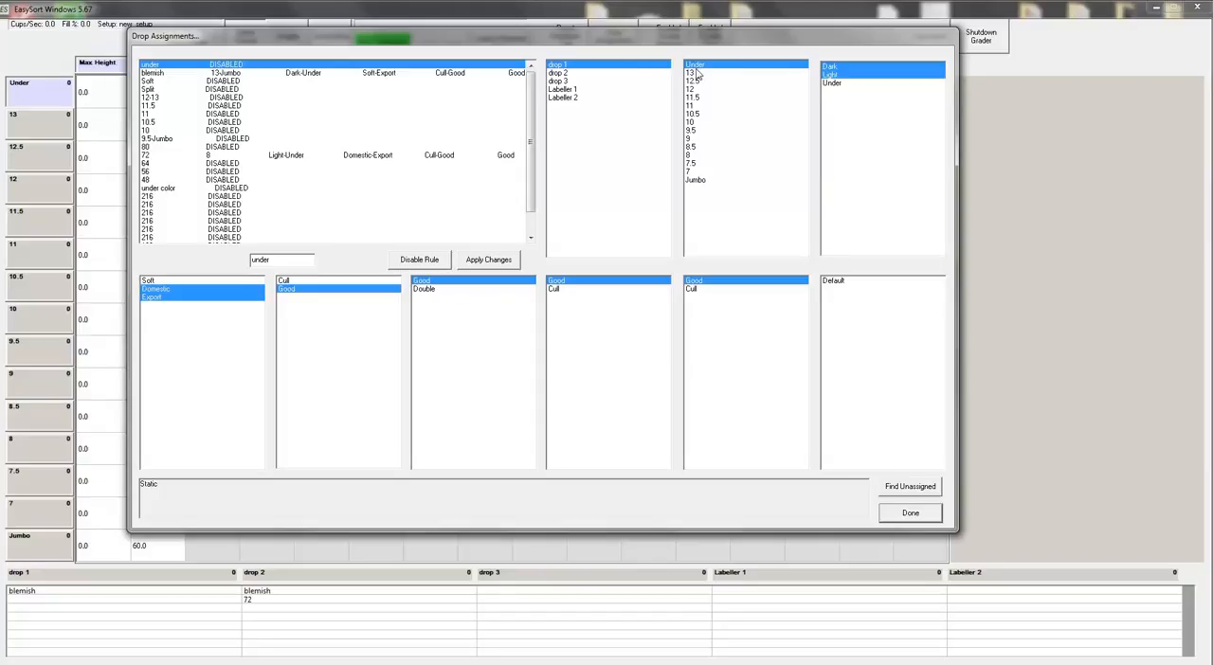
click(834, 84)
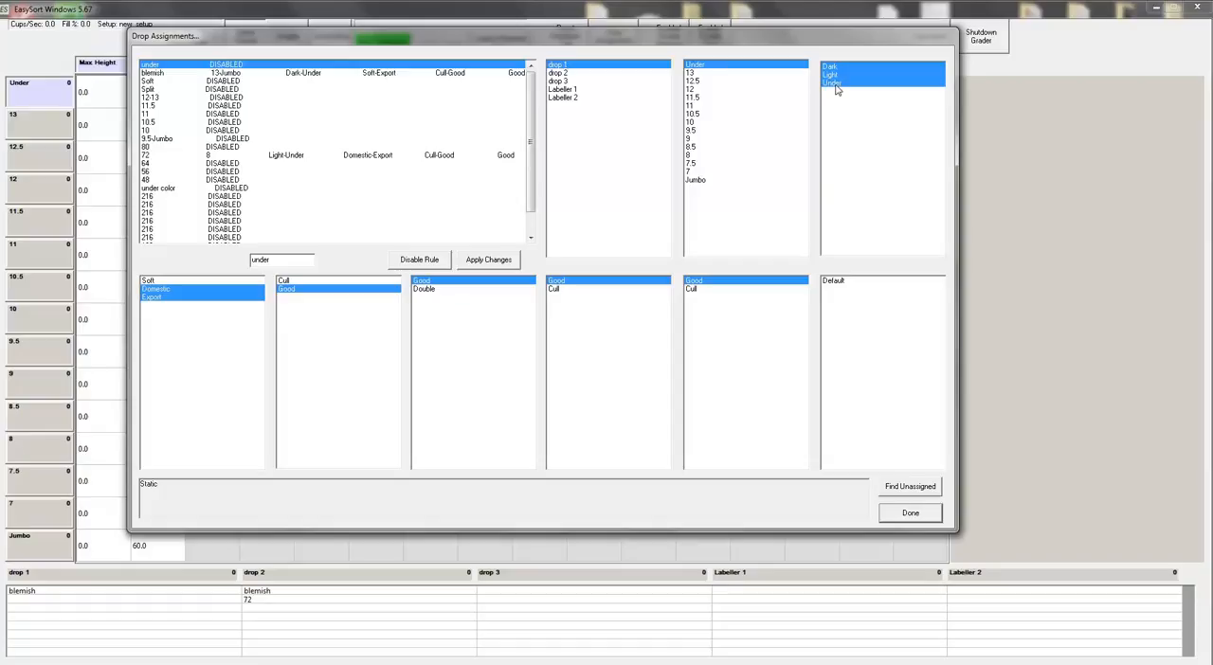
Step: Include all Maturity 2, Maturity 1, Aspect, Color 4, Ignore Filter and ignore trigger classes in the under rule on drop 1, and apply it
click(206, 281)
click(316, 289)
click(374, 289)
click(369, 281)
click(419, 290)
click(574, 290)
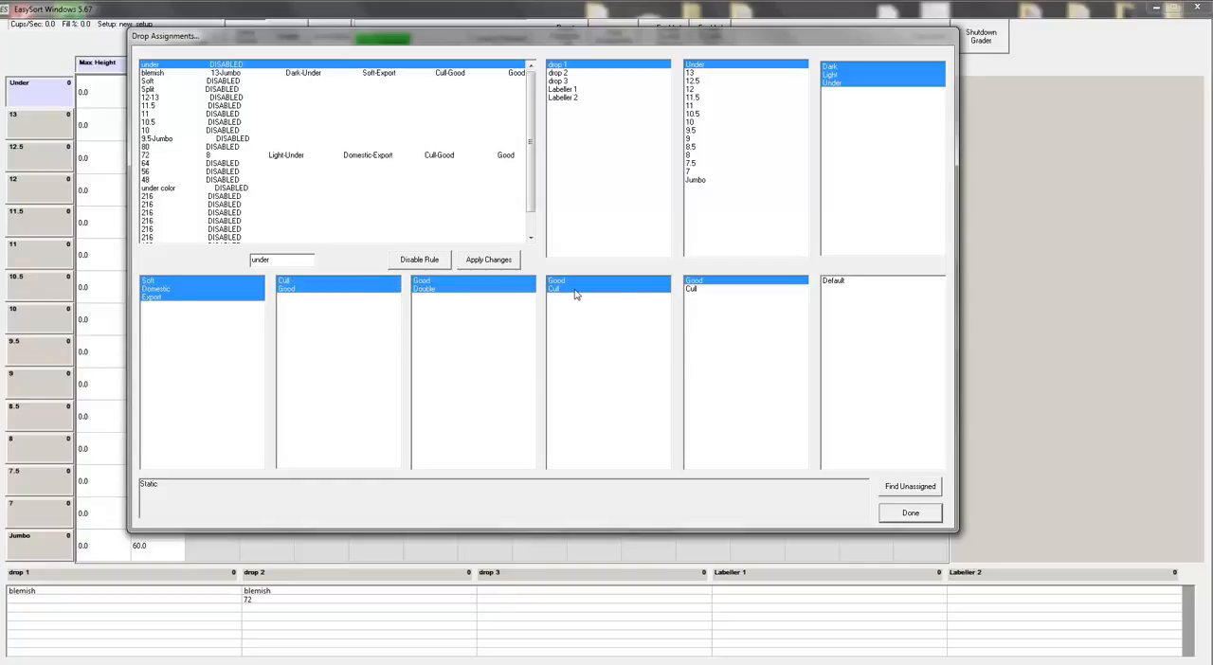
click(698, 289)
click(838, 283)
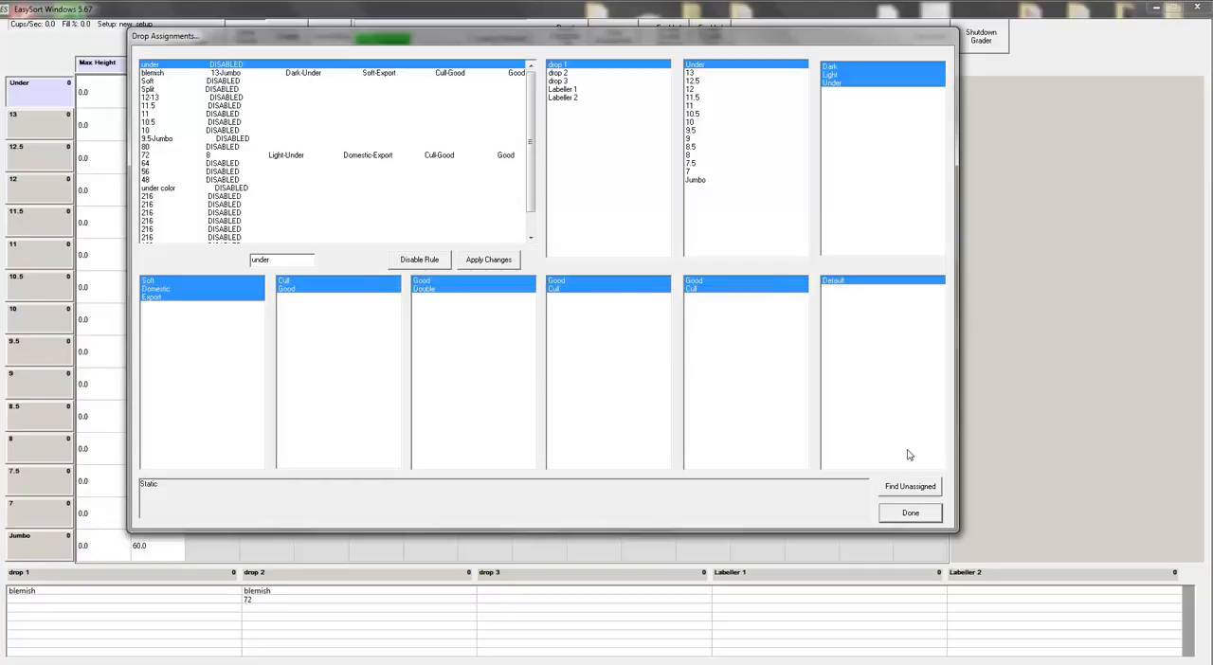
click(582, 66)
click(625, 66)
click(489, 262)
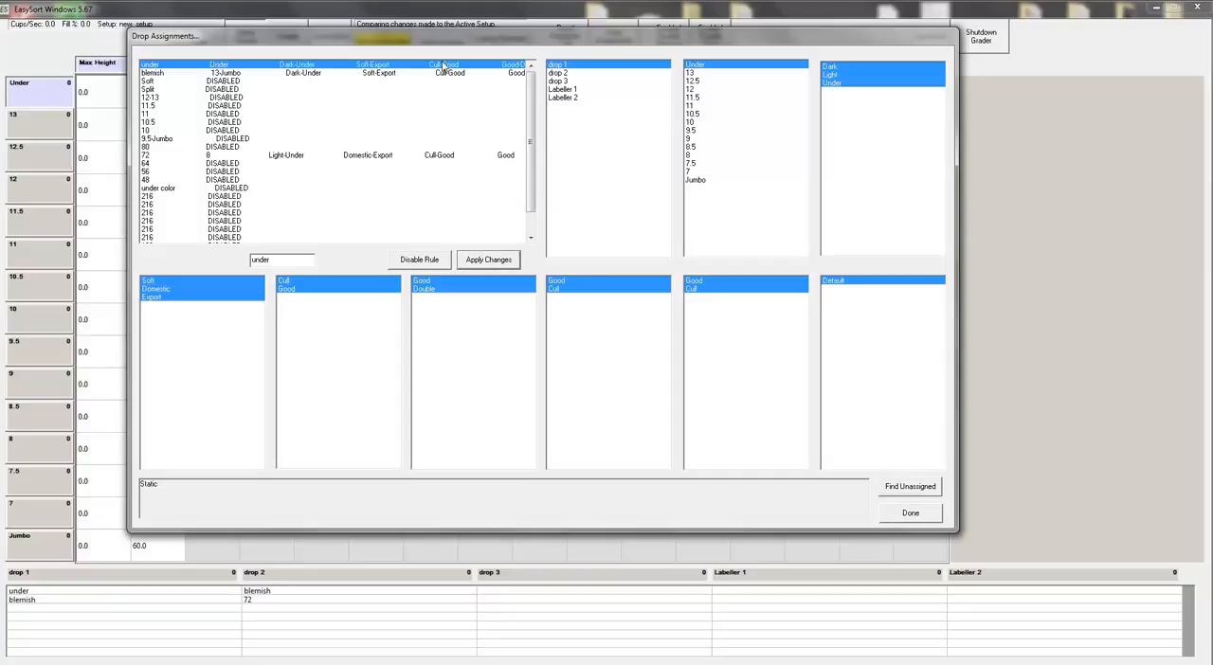
drag(536, 47, 585, 106)
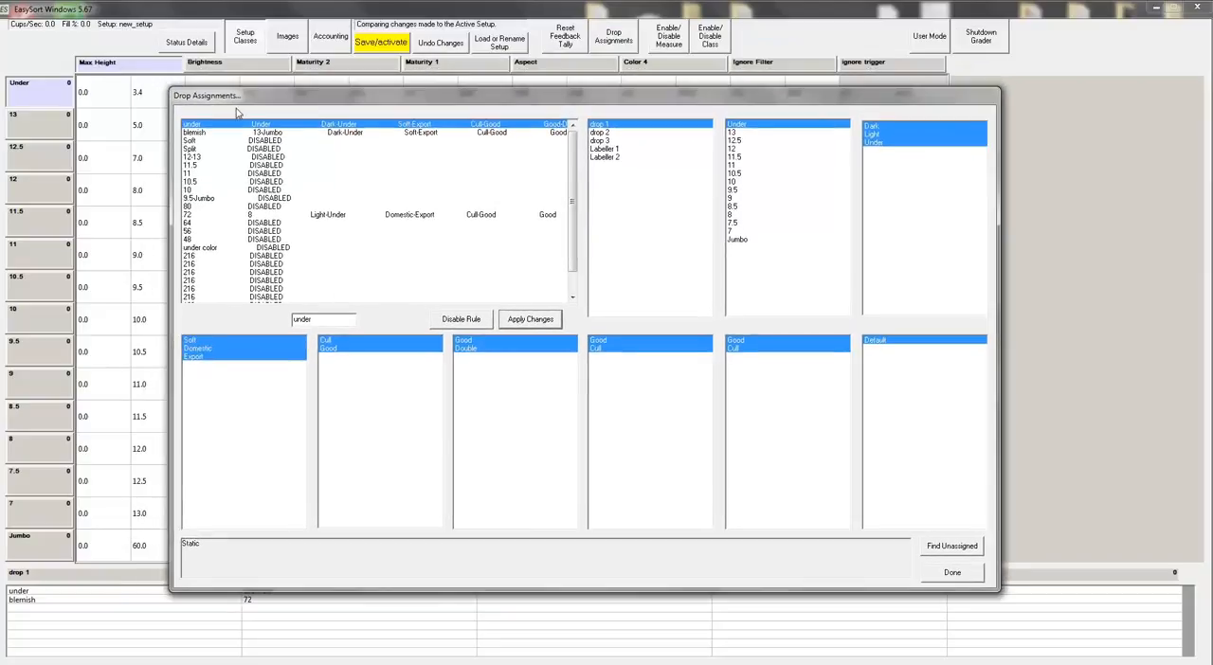
click(617, 133)
click(617, 133)
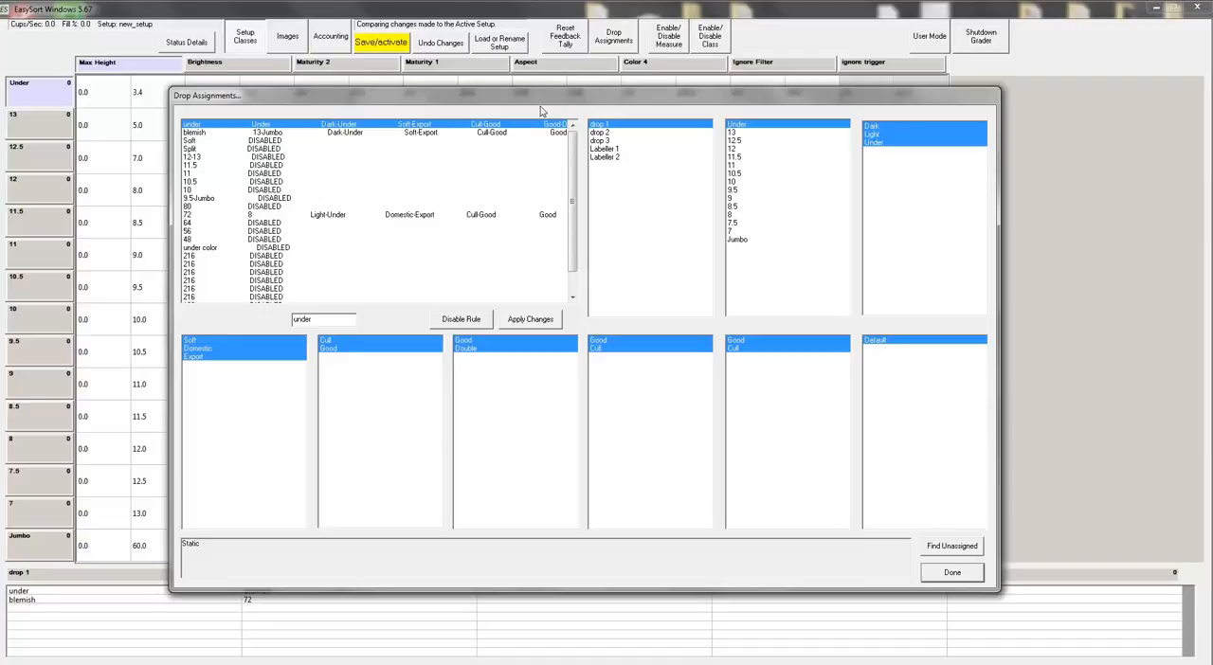
drag(543, 97, 581, 112)
drag(705, 108, 866, 64)
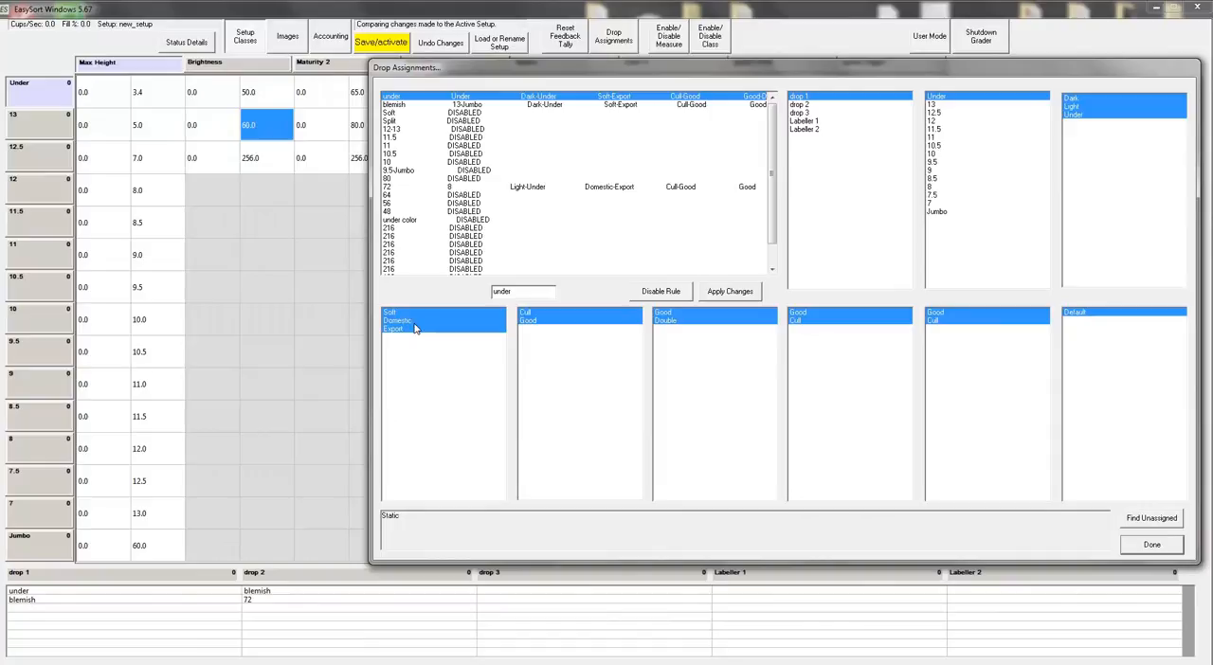
drag(690, 74, 611, 53)
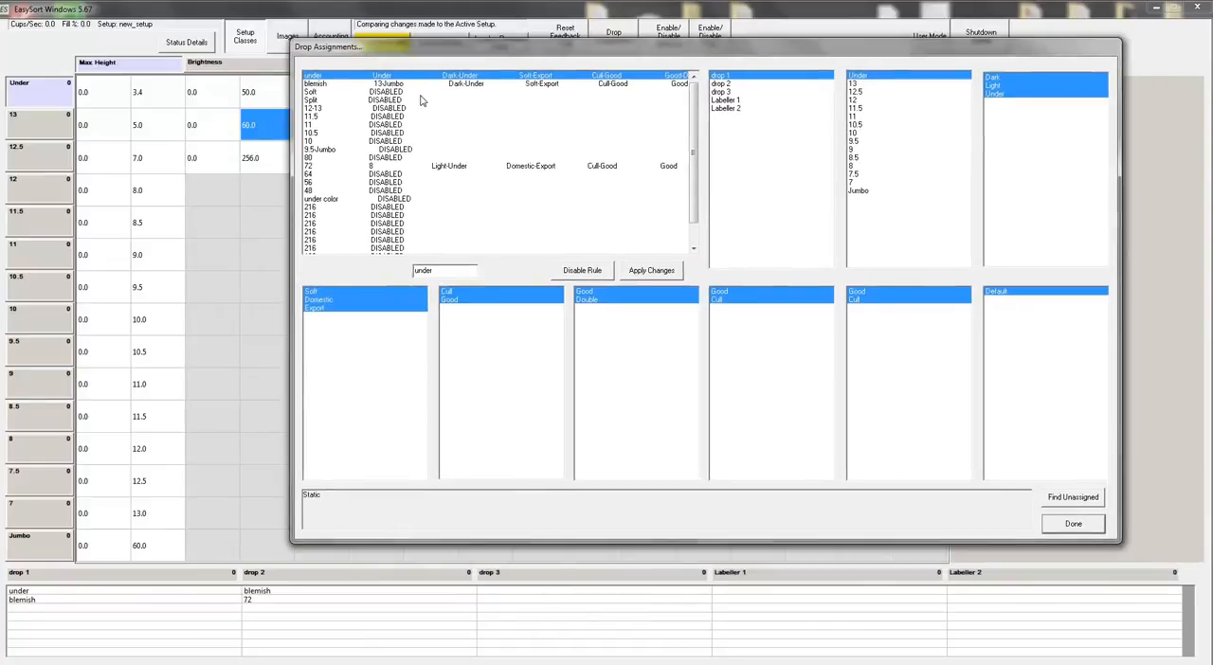
Step: Limit the blemish rule to drop 1 and the Color 4 Cull class, with both Ignore Filter classes included, and apply it
click(365, 84)
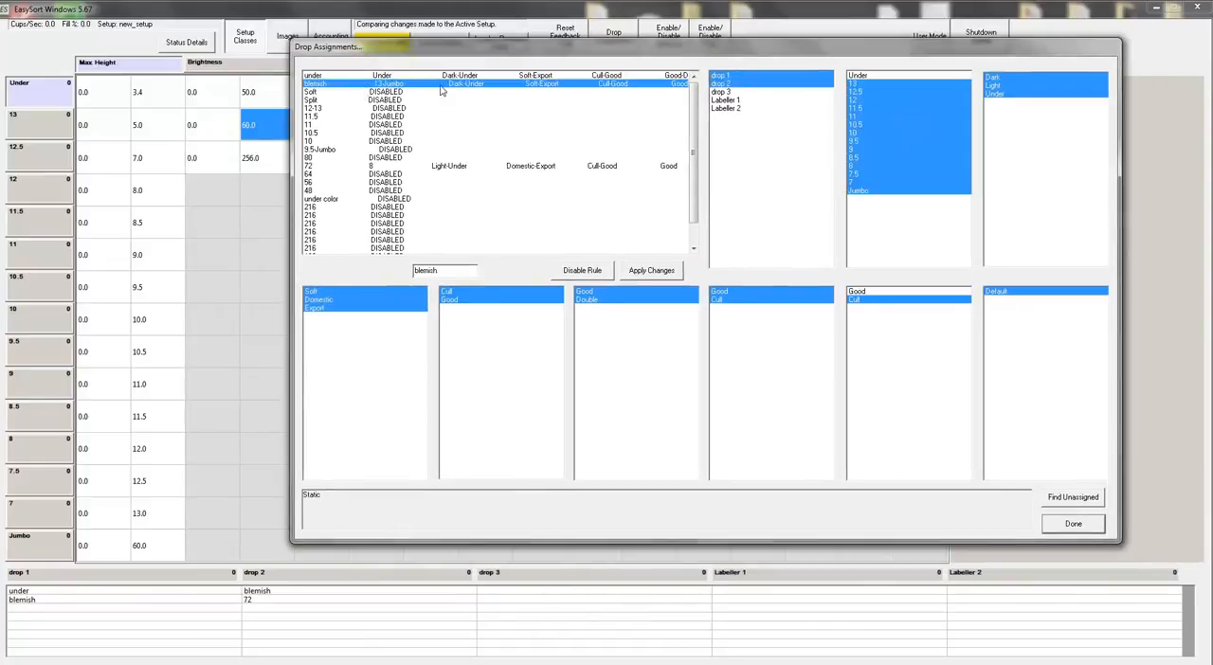
click(764, 85)
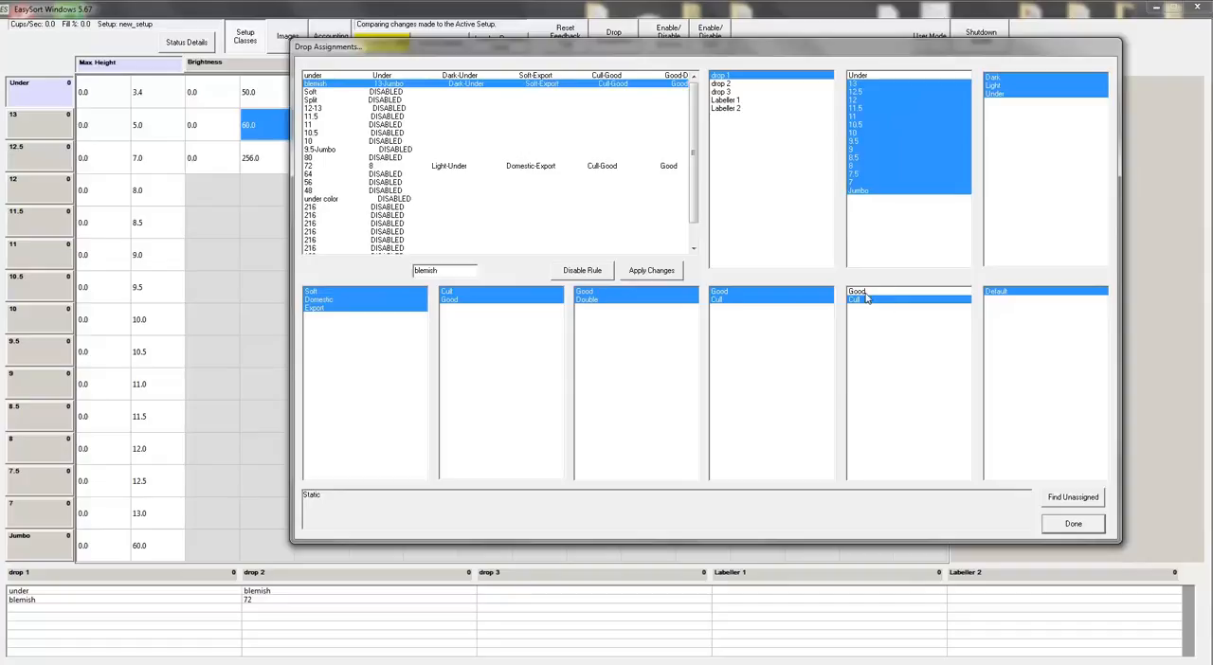
drag(783, 53, 739, 130)
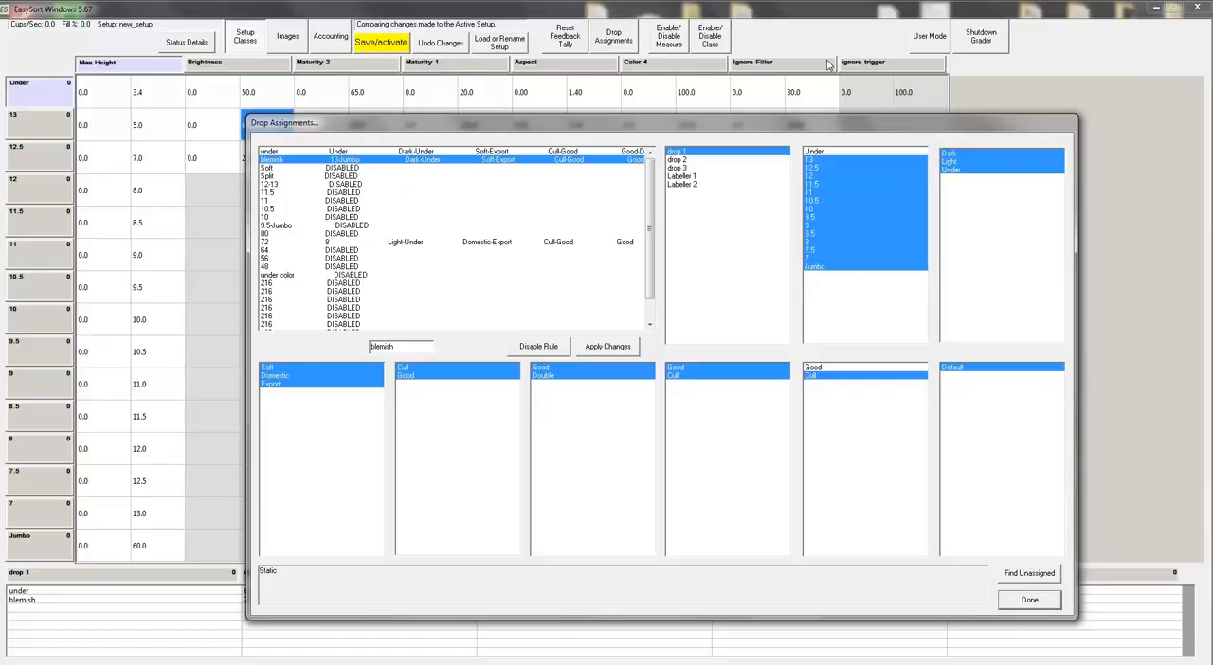
drag(814, 122, 809, 172)
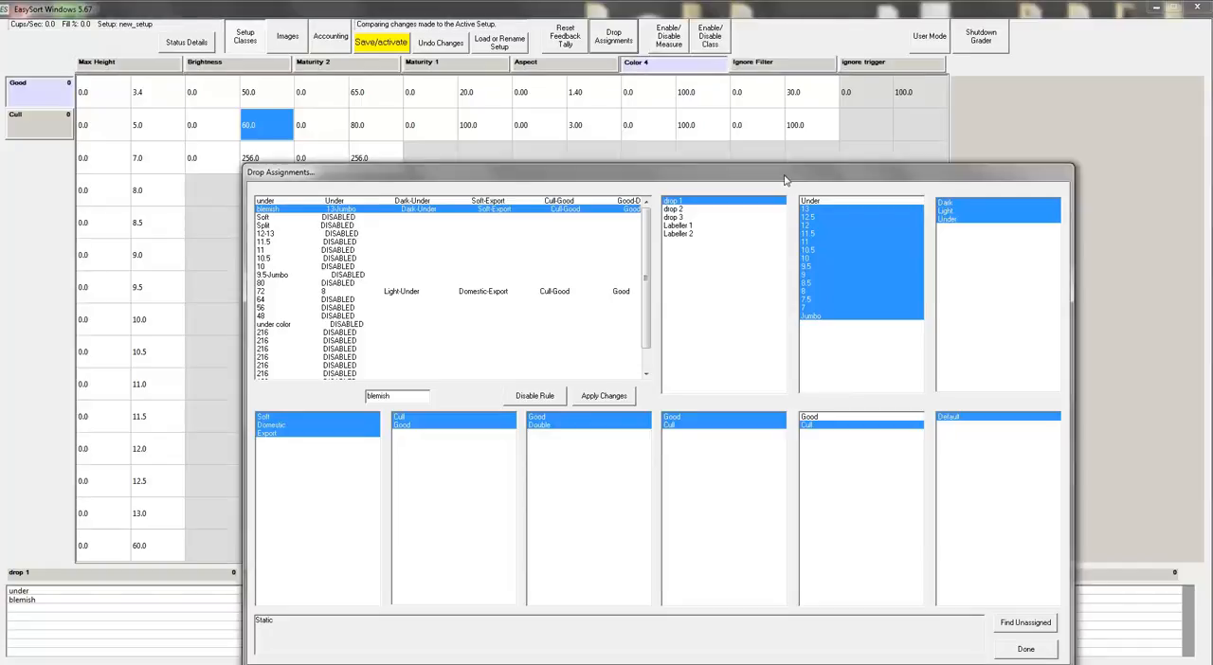
drag(784, 171, 764, 30)
click(809, 277)
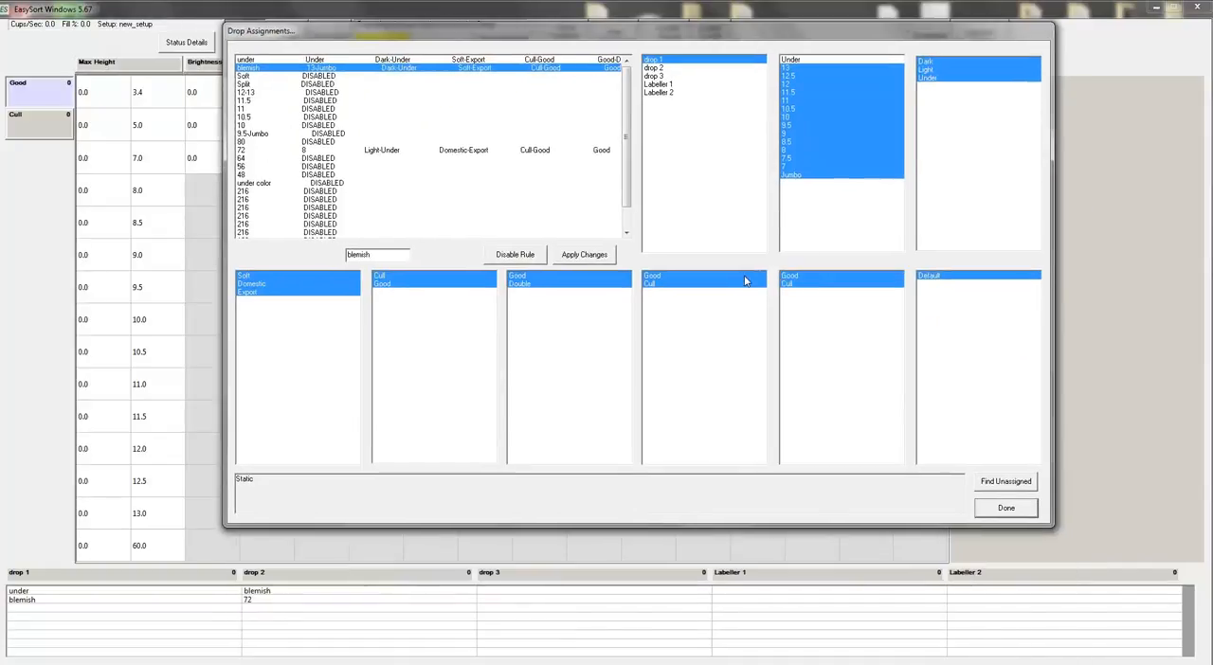
click(745, 285)
drag(713, 33, 807, 111)
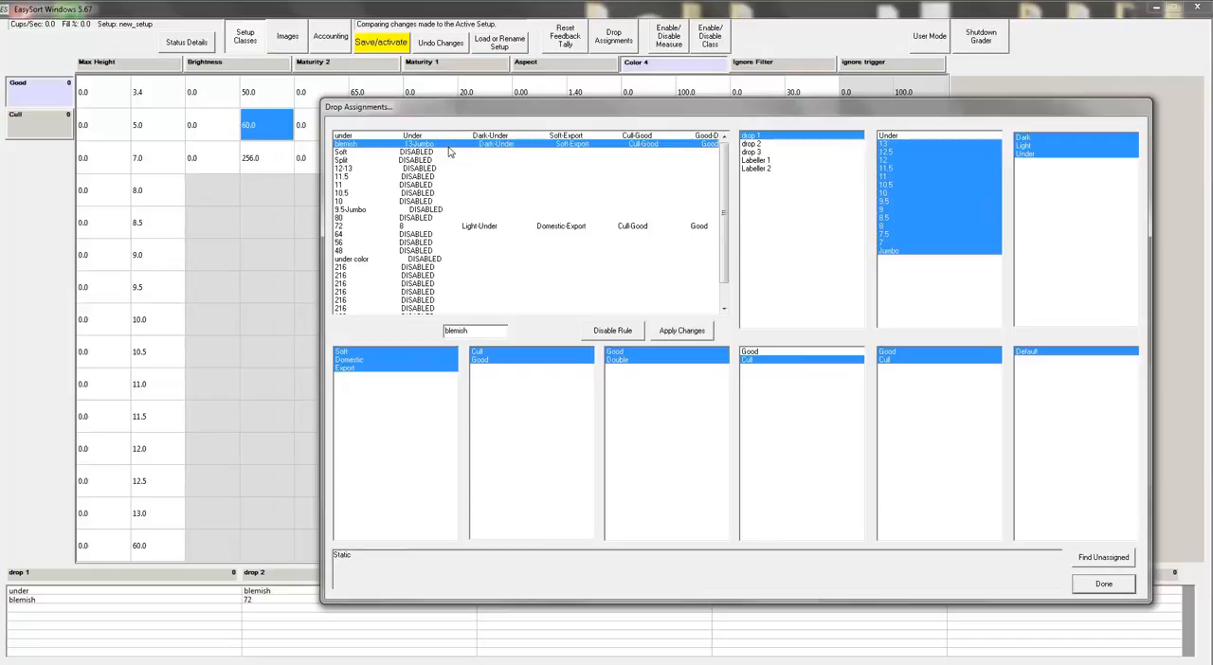
click(682, 333)
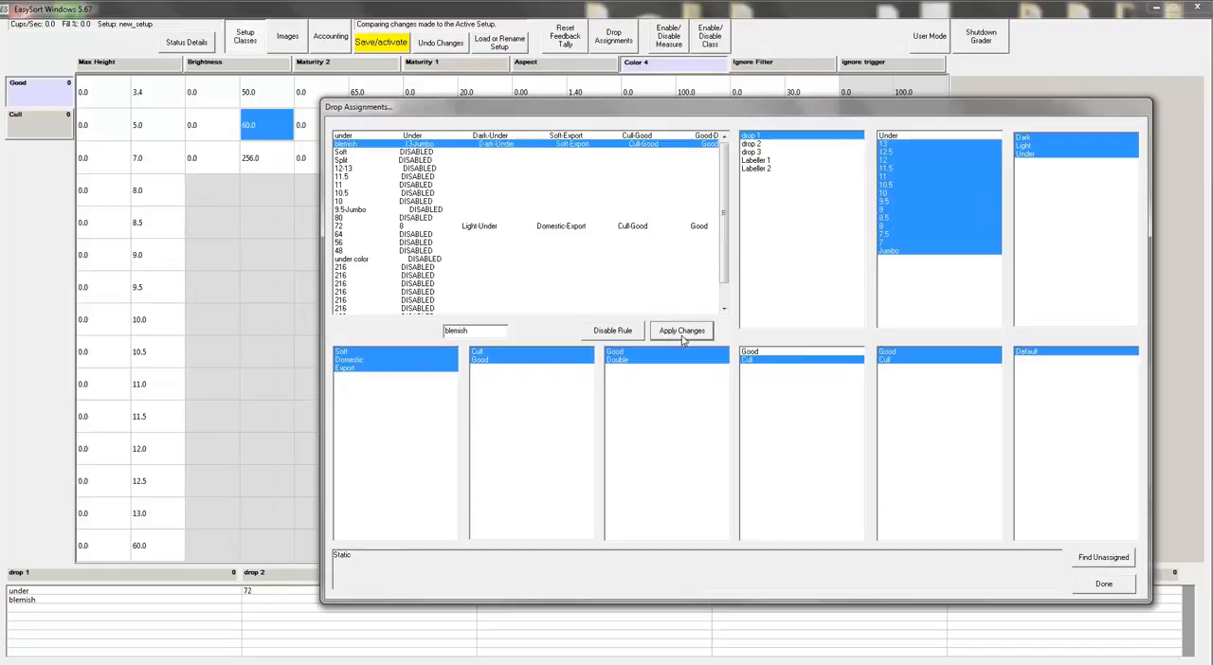
Step: Remove Labeller 2 from the Soft rule so it uses only drop 1, and add the Under size
click(414, 152)
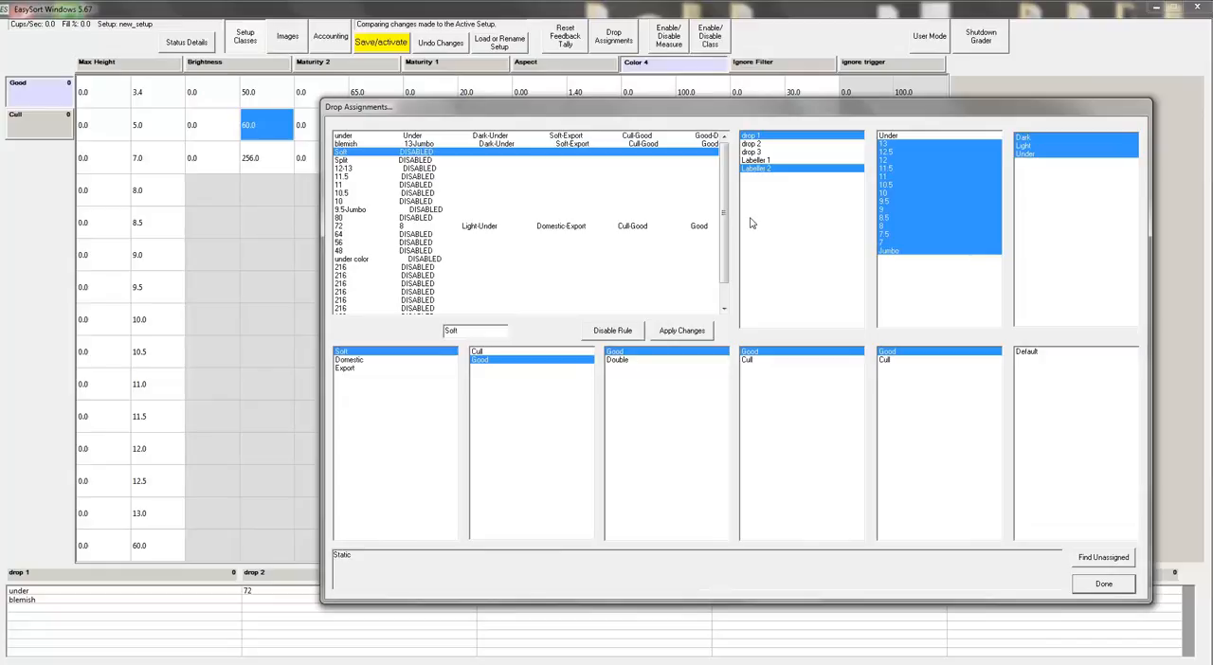
click(775, 169)
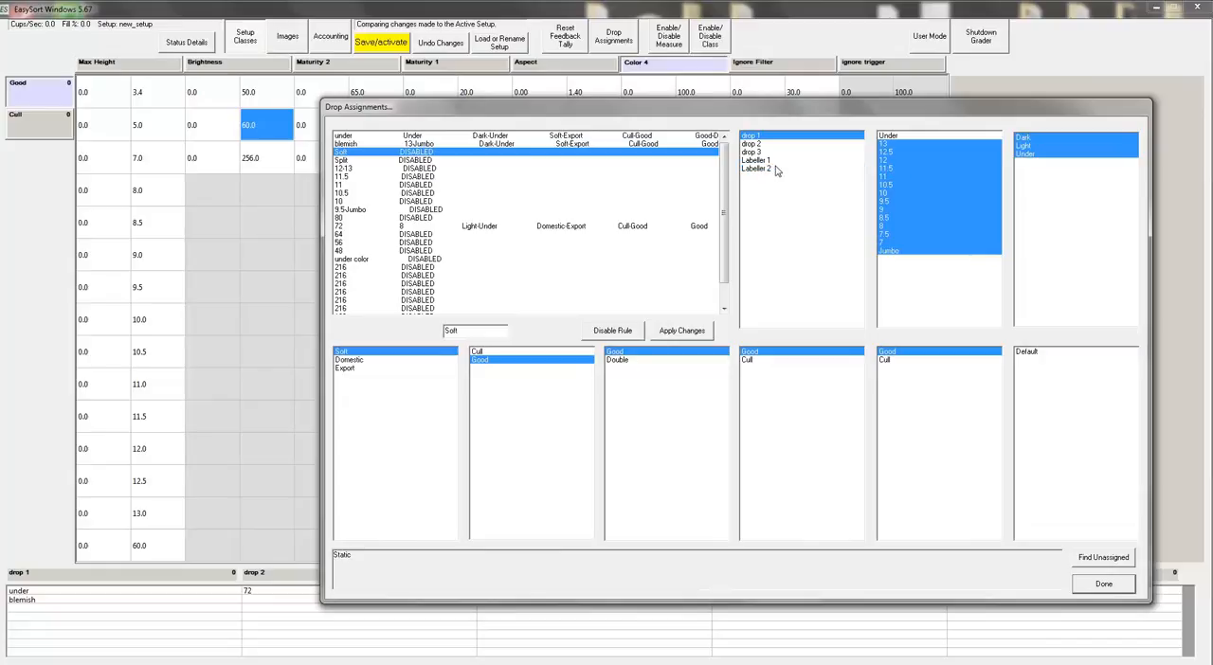
click(915, 137)
Step: Include all Maturity 1, Aspect, Color 4, Ignore Filter and ignore trigger classes in the Soft rule and apply it
click(523, 352)
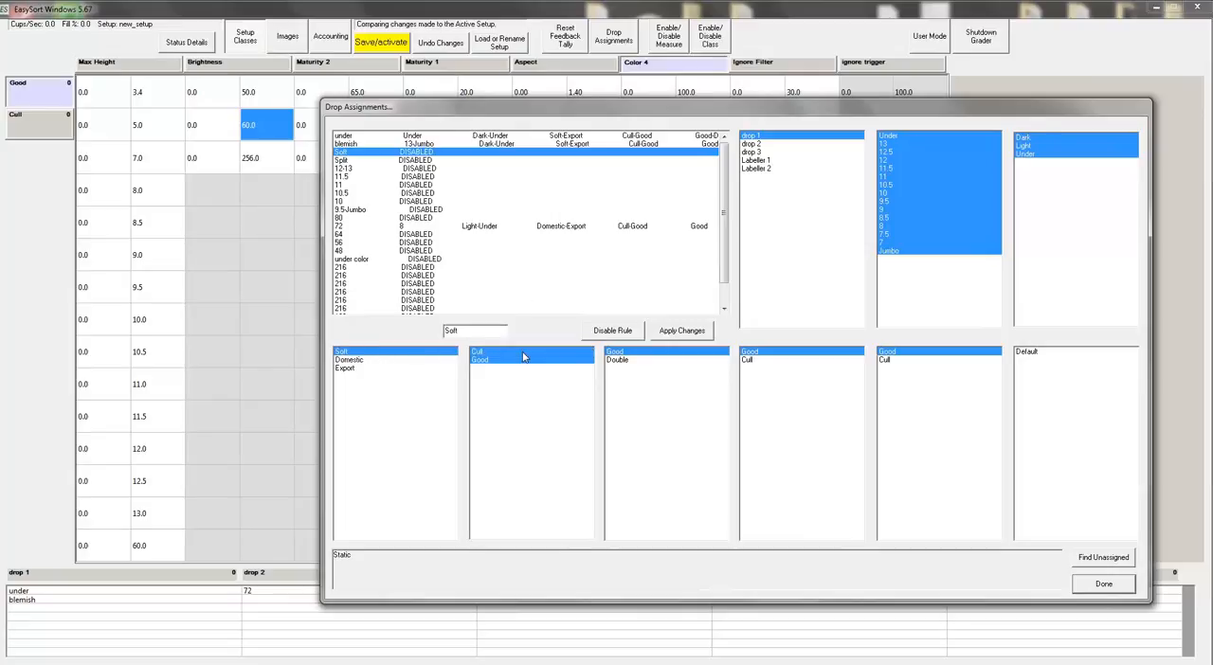
click(626, 361)
click(625, 361)
click(788, 361)
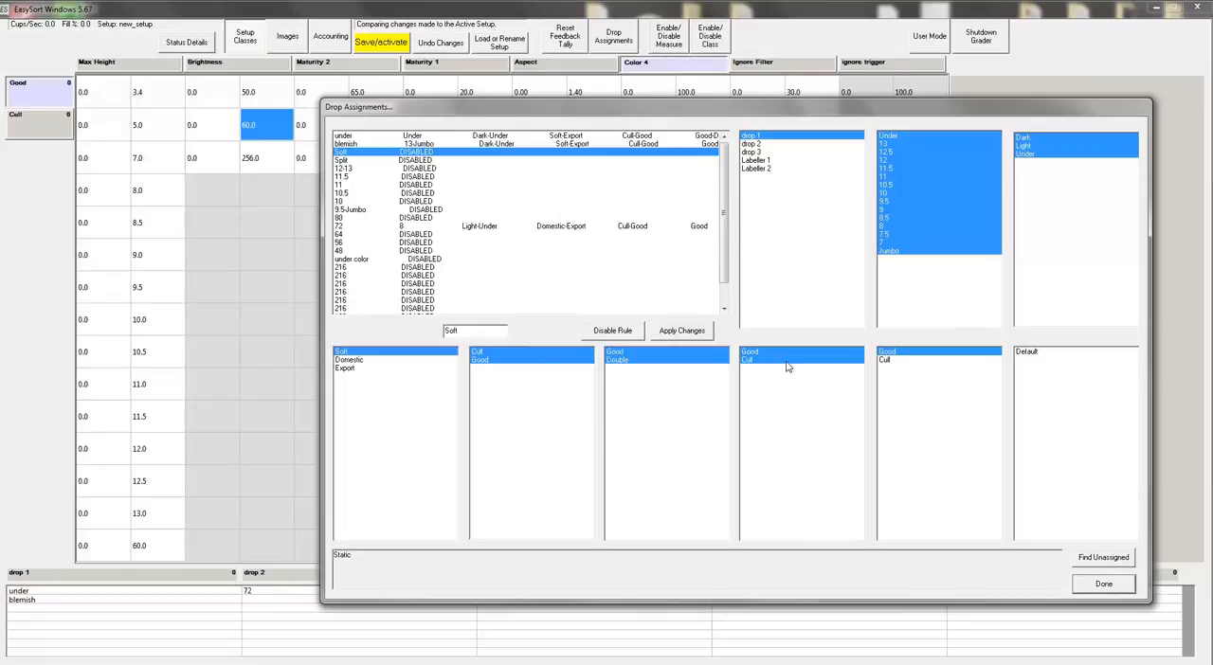
click(898, 361)
click(1048, 353)
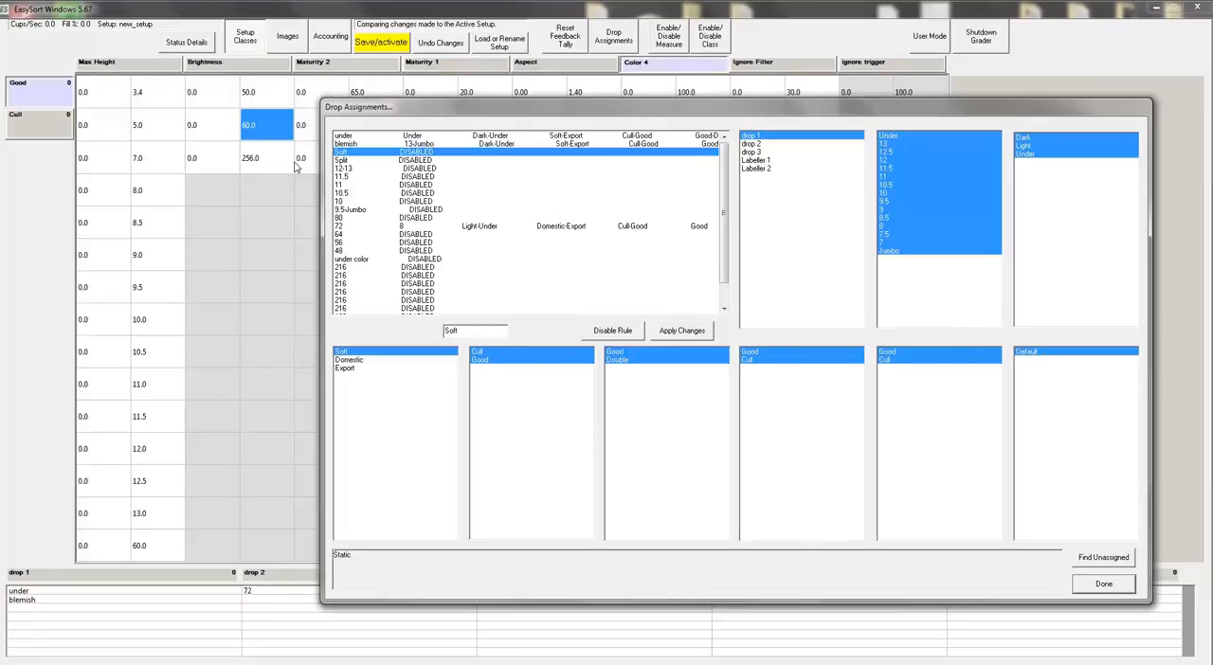
click(681, 333)
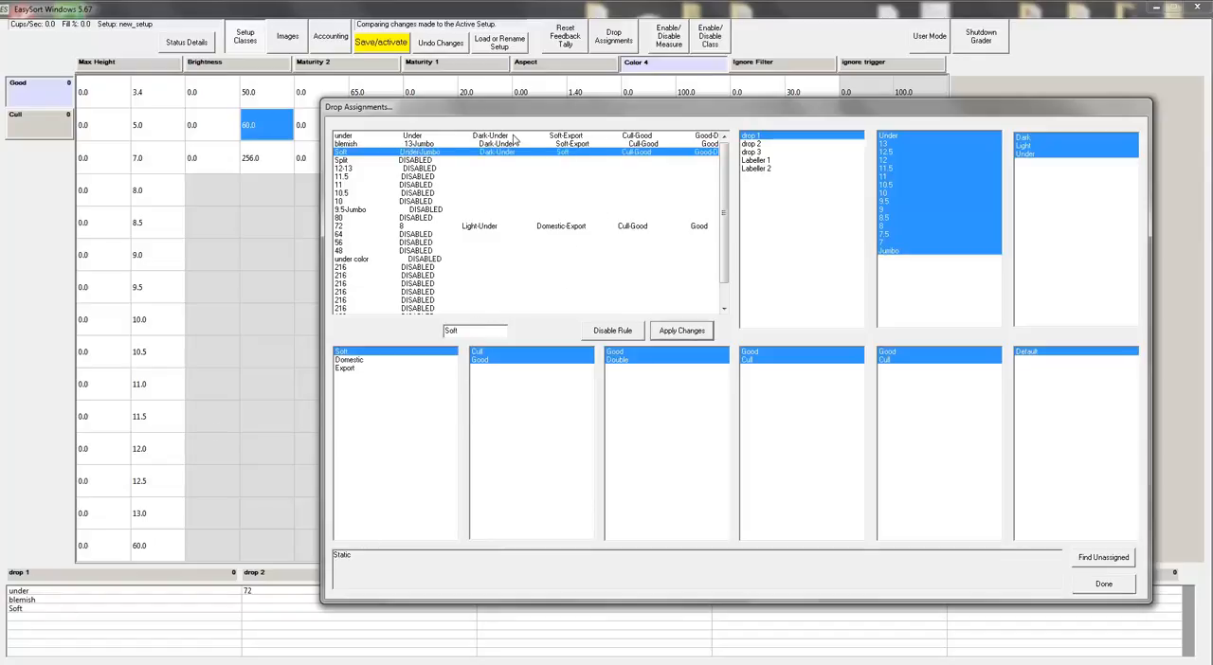
drag(515, 108, 529, 34)
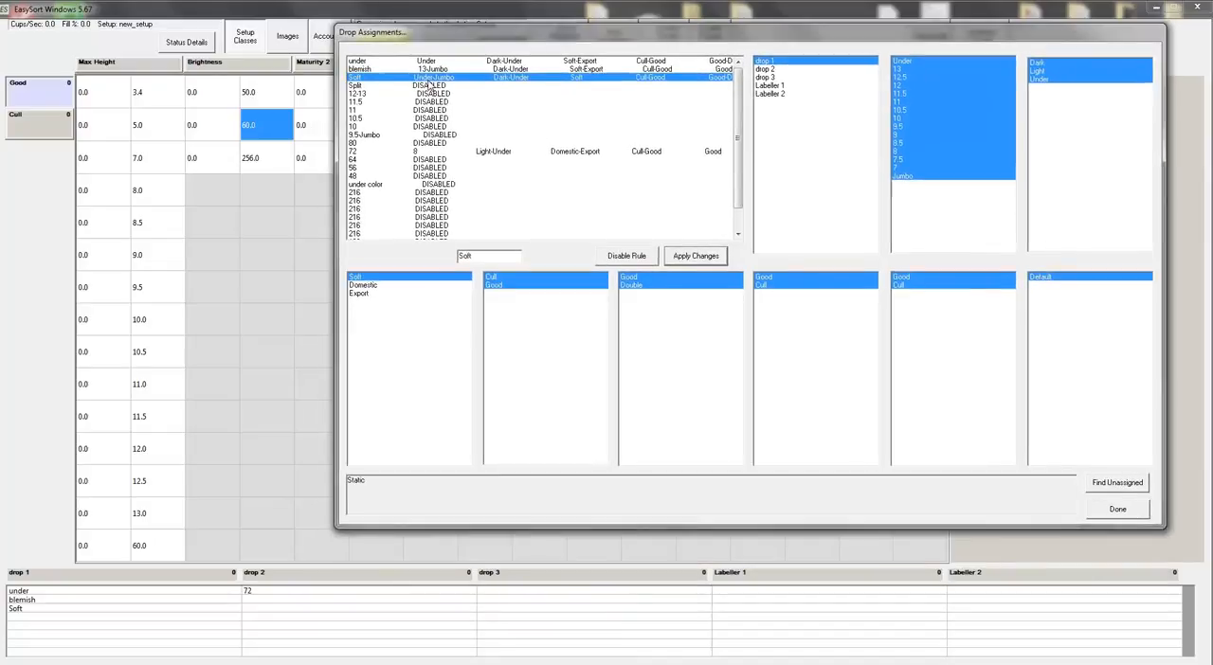
Step: Try to apply the Split rule on drop 1 with Cull as its only Maturity 1 class
click(432, 95)
click(429, 87)
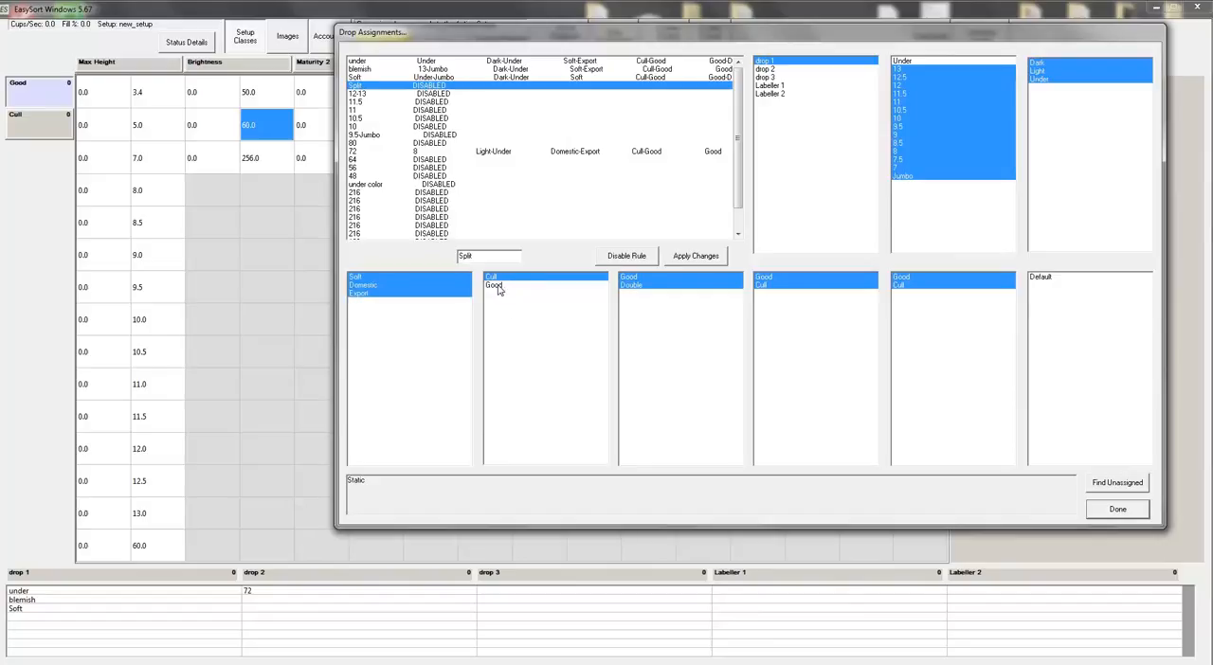
drag(520, 31, 487, 118)
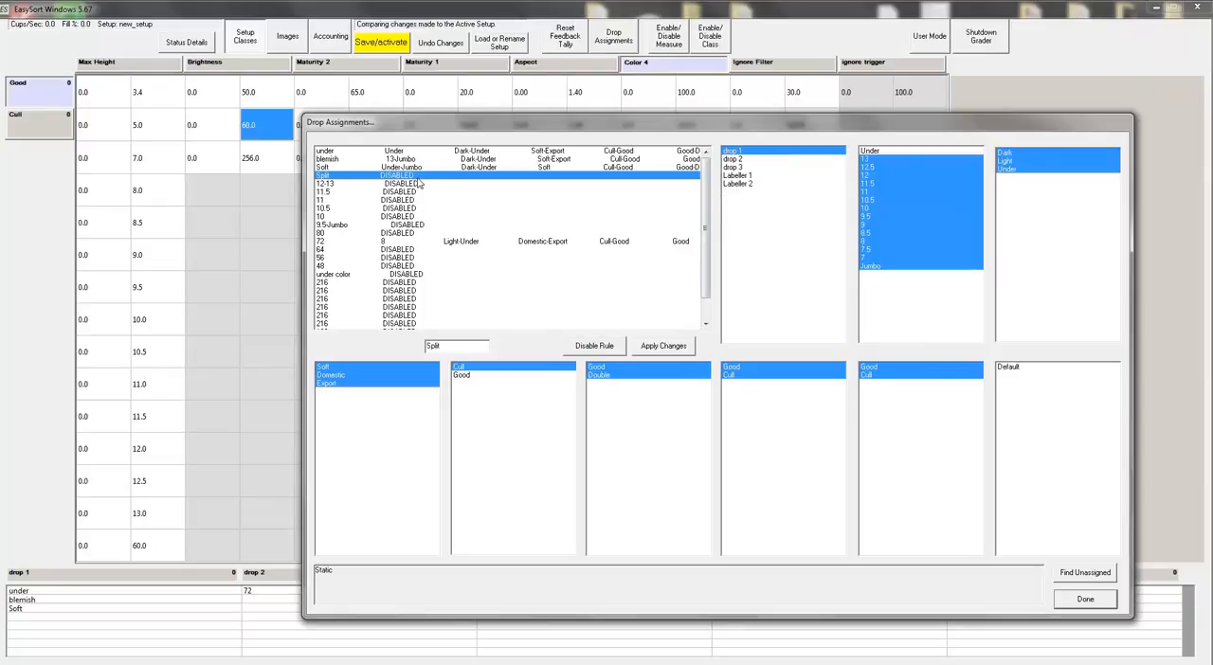
click(683, 349)
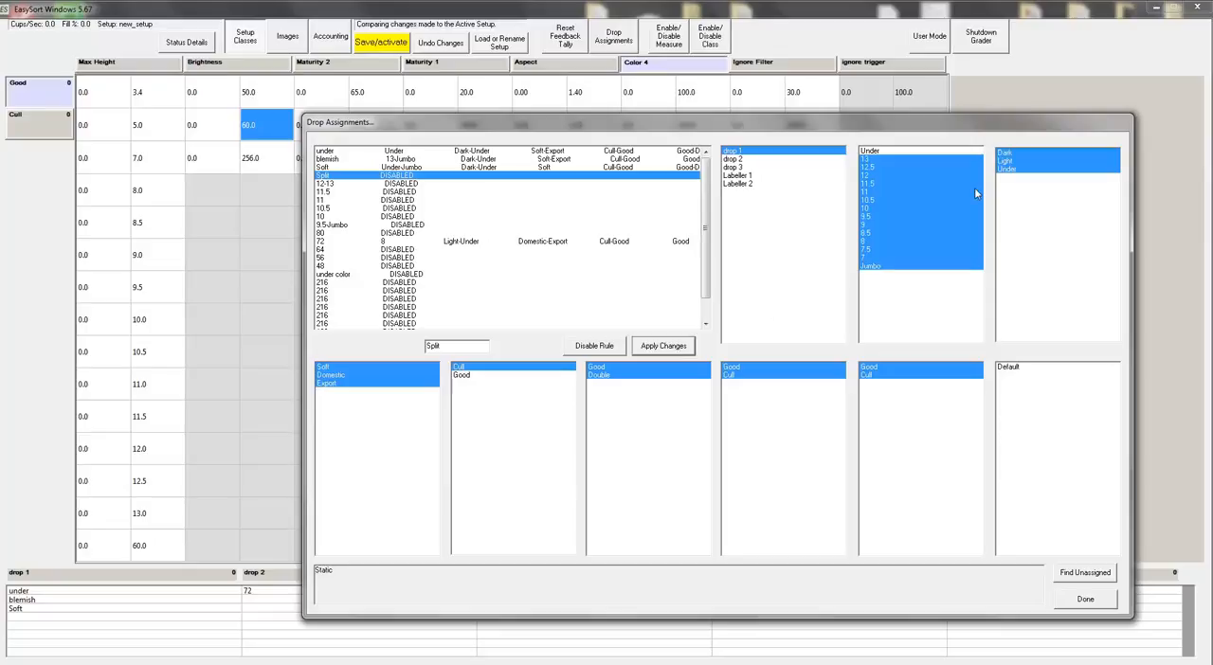
click(474, 375)
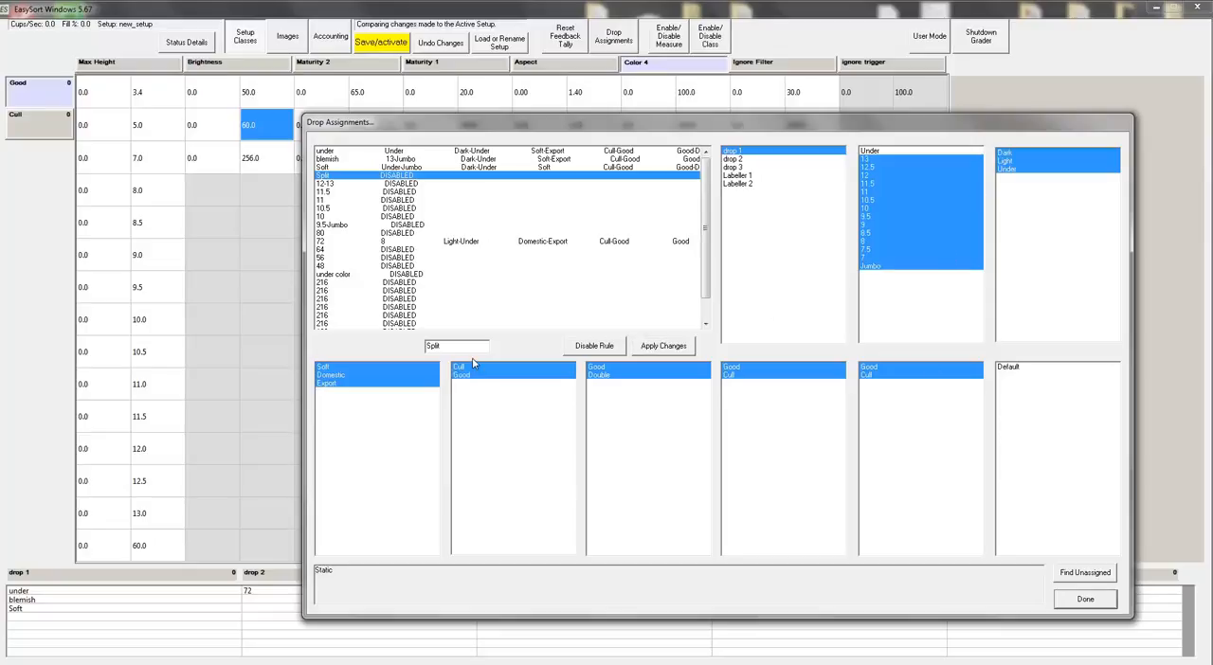
click(482, 368)
click(481, 369)
click(481, 378)
click(679, 350)
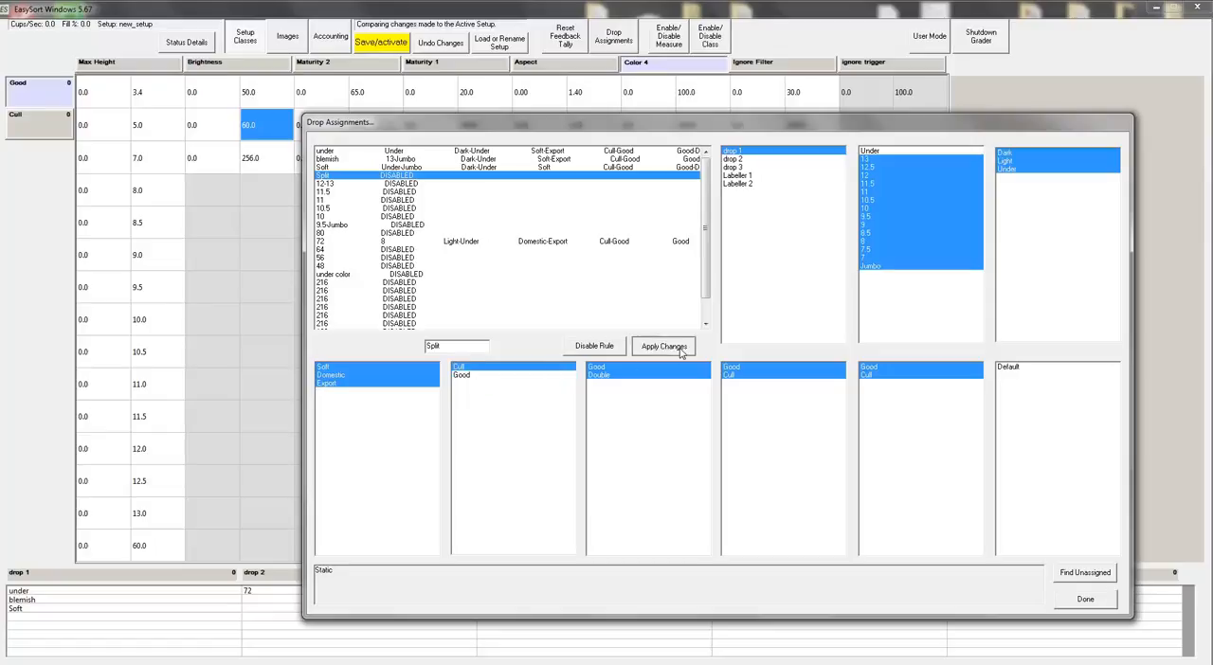
Step: Compare the class selections of the Split and 12-13 rules
click(389, 183)
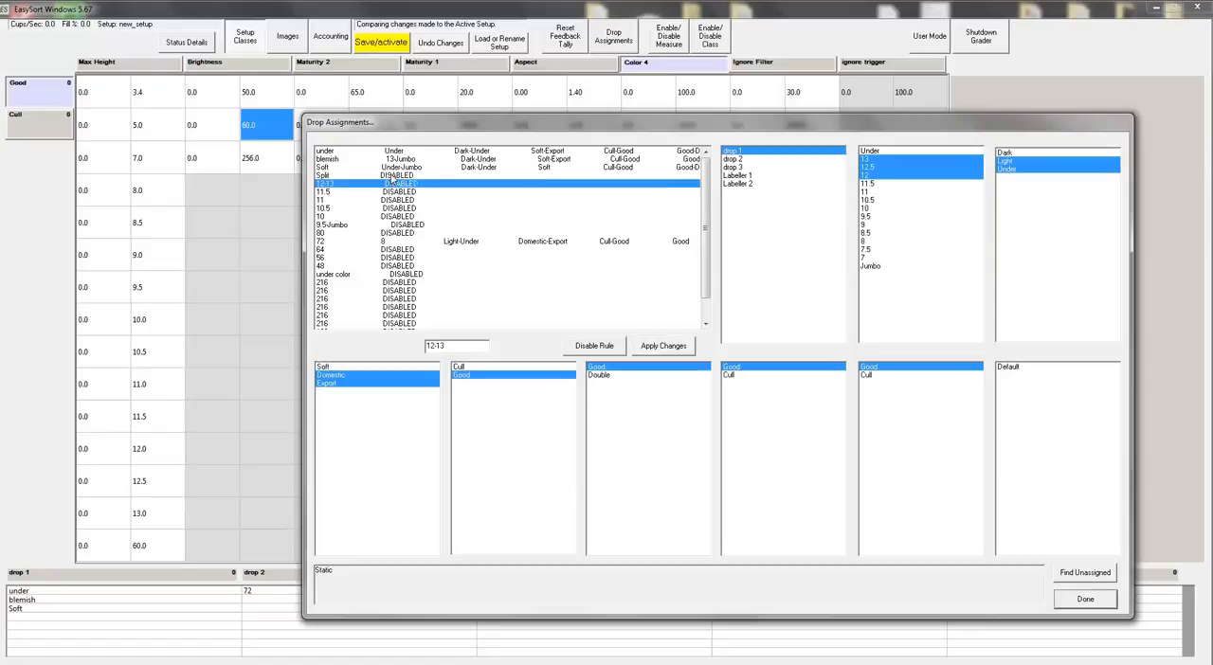
click(392, 177)
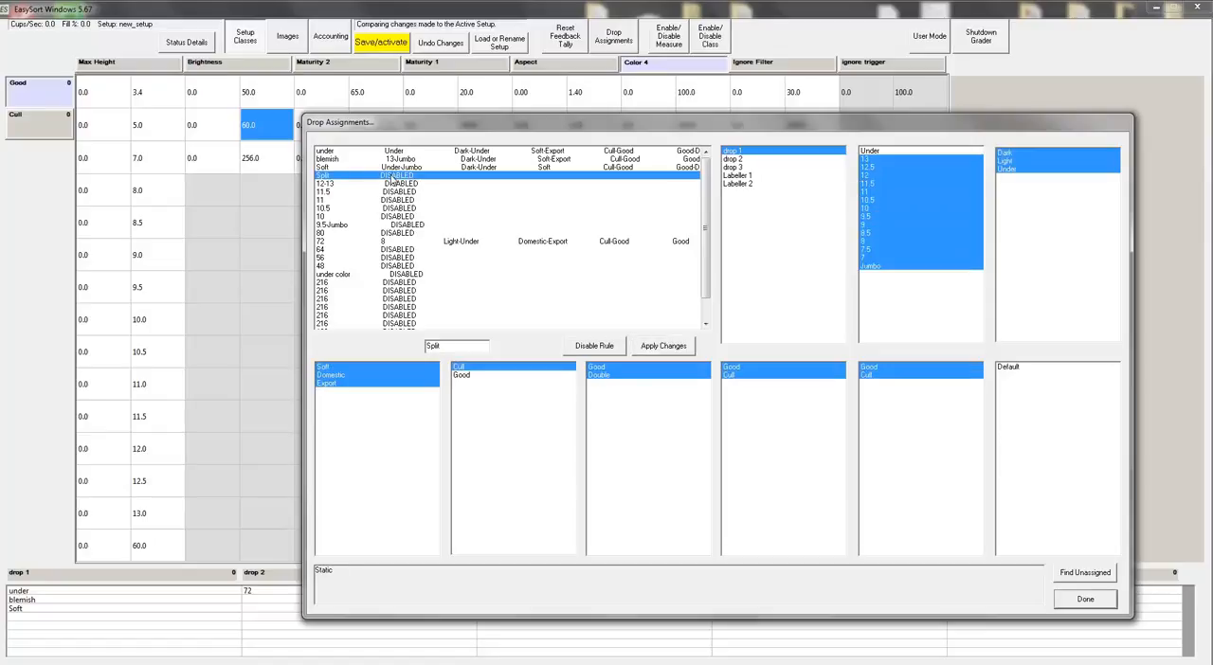
click(390, 185)
click(397, 178)
click(398, 185)
click(398, 177)
Step: Set the 12-13 rule's Brightness classes to Dark and Light, apply the rule, and save and activate the setup
click(398, 186)
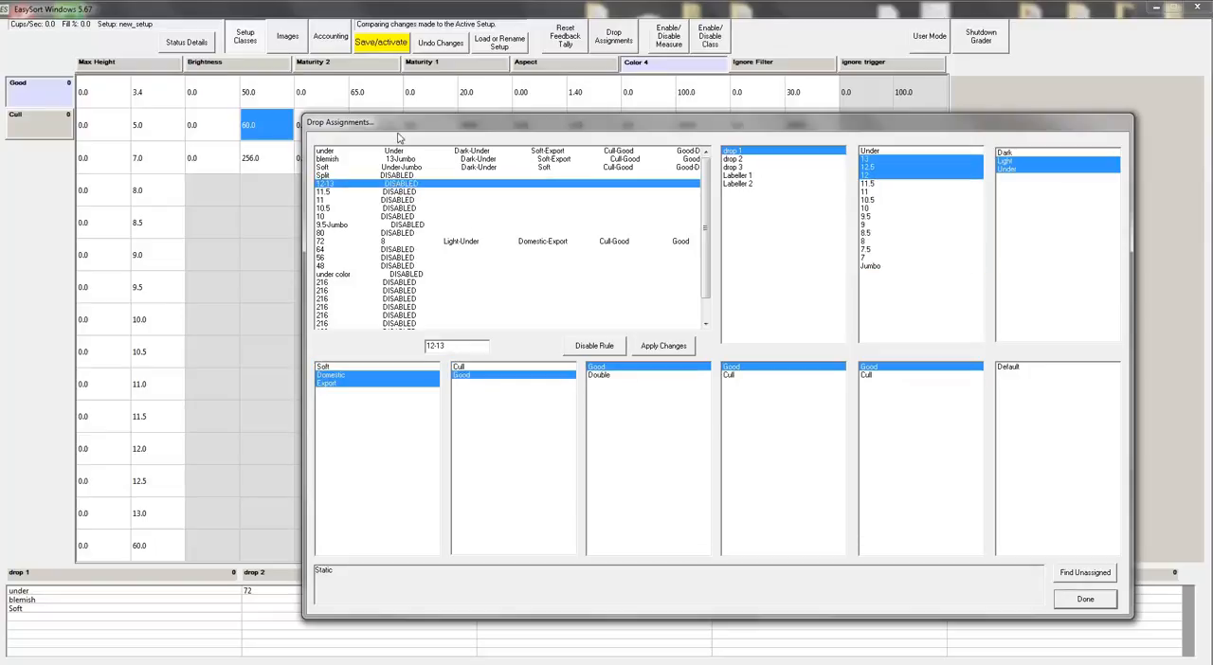
click(1027, 153)
click(1029, 168)
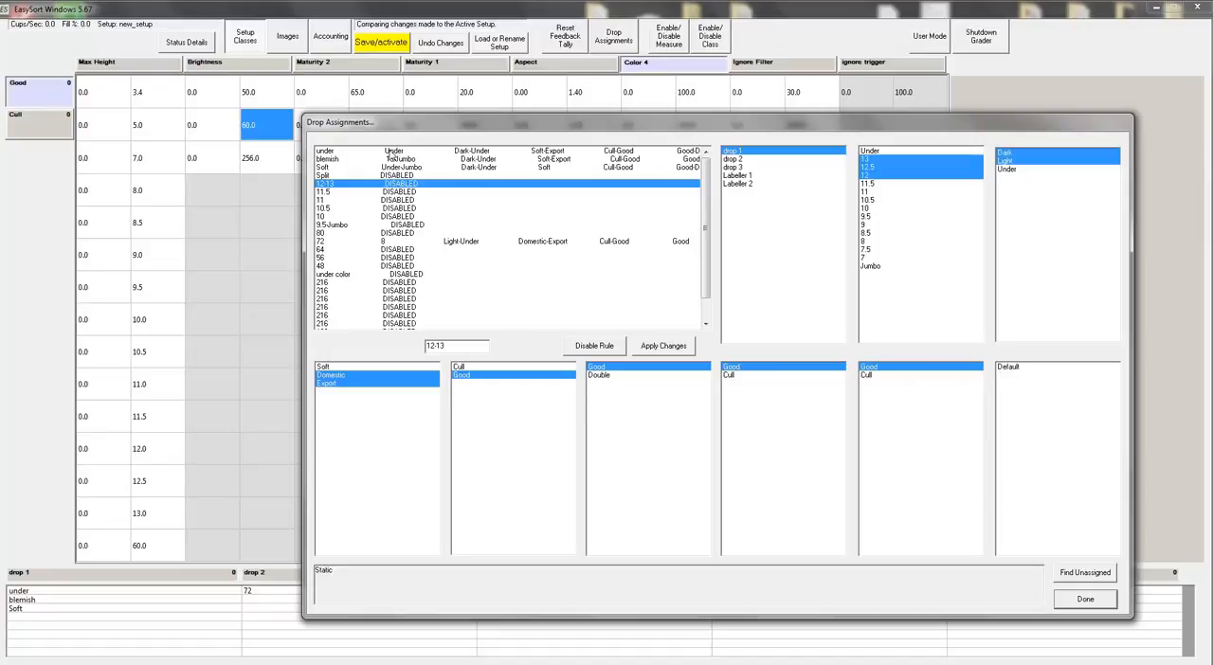
click(663, 347)
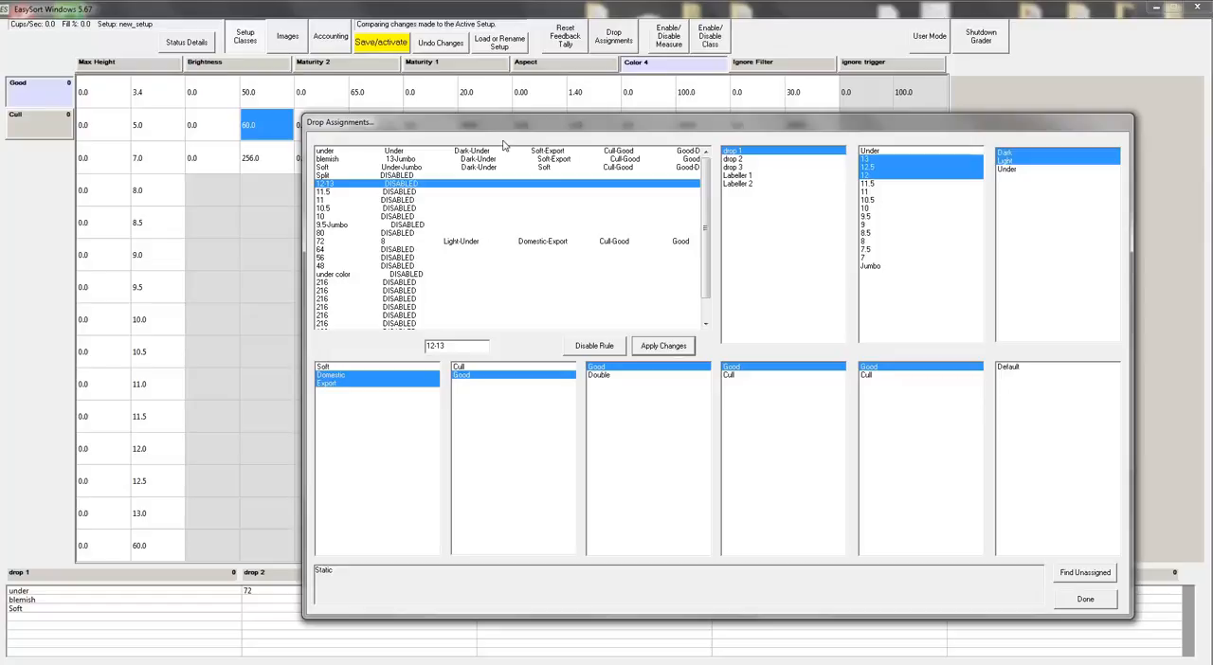
click(398, 47)
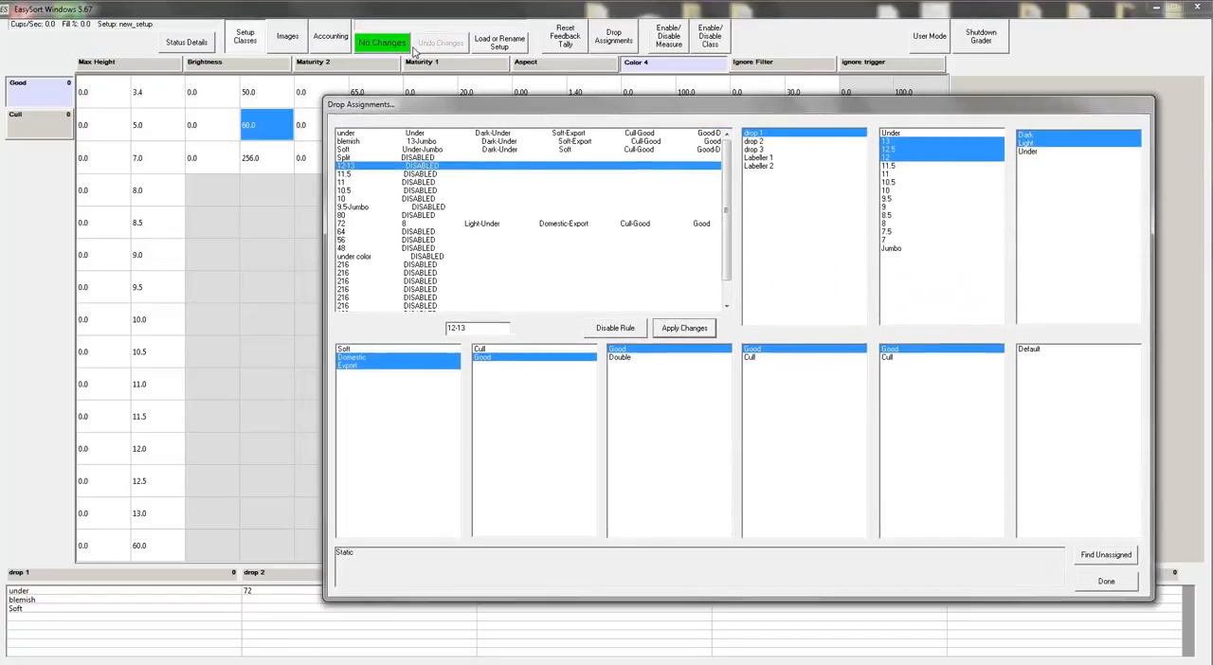
Step: Review the Soft, 12-13 and Split rules, and exit the drop assignments, accepting that unassigned product goes to the overflow drop
click(556, 150)
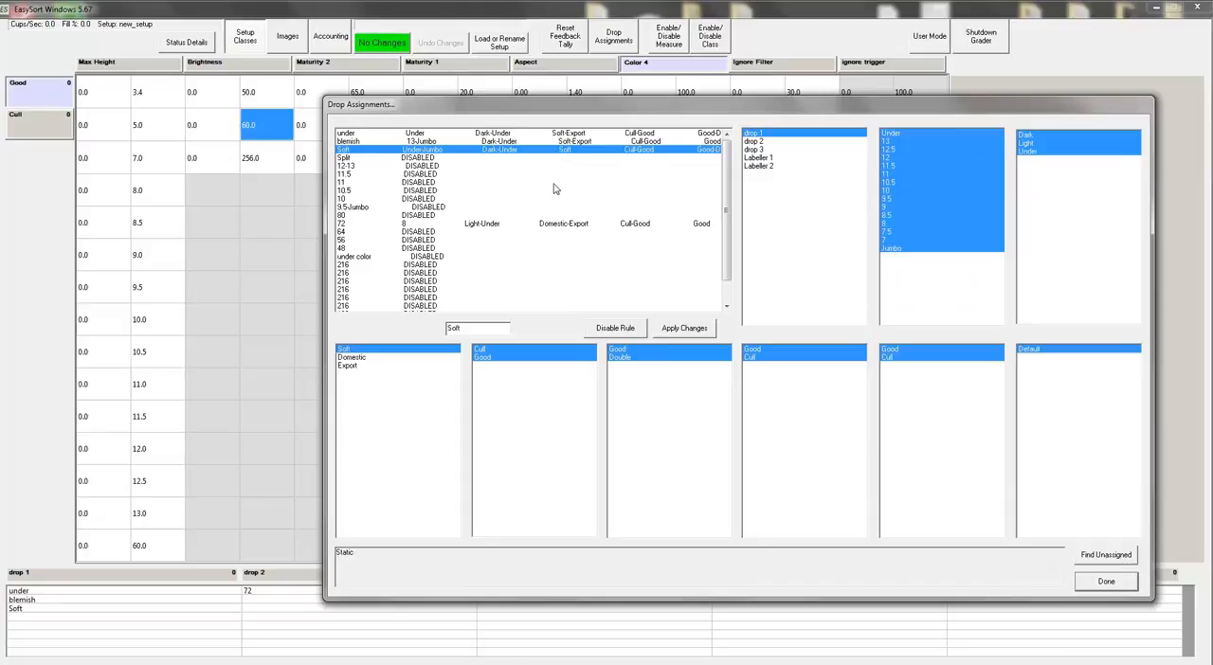
click(530, 167)
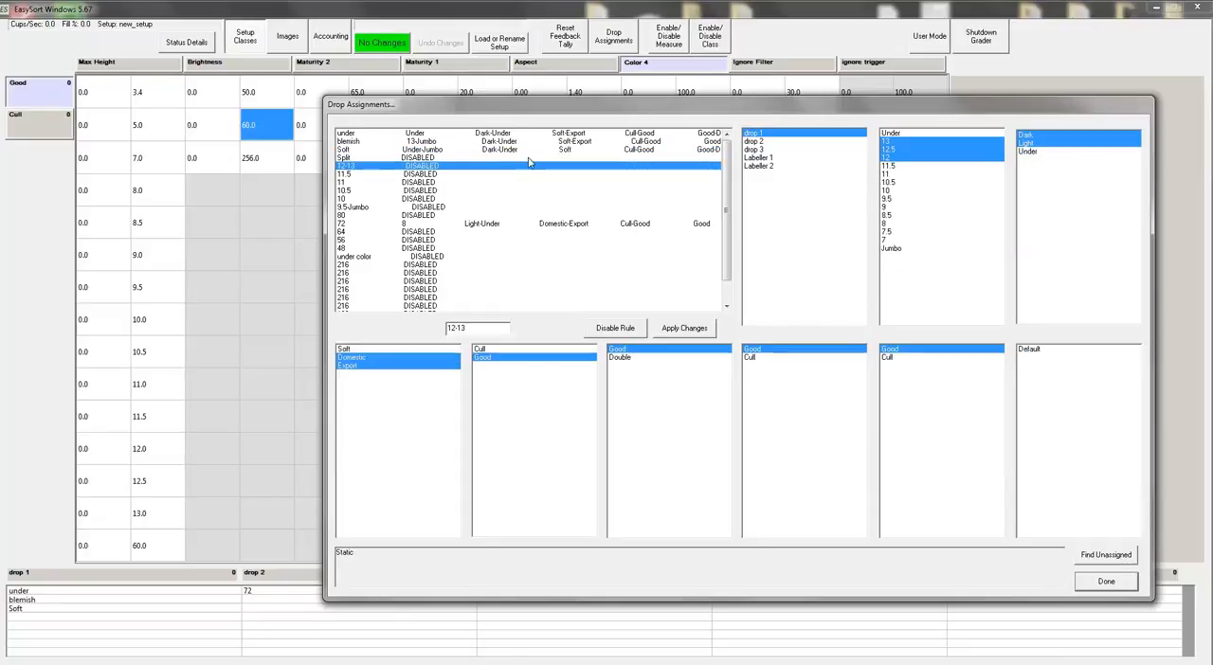
click(530, 161)
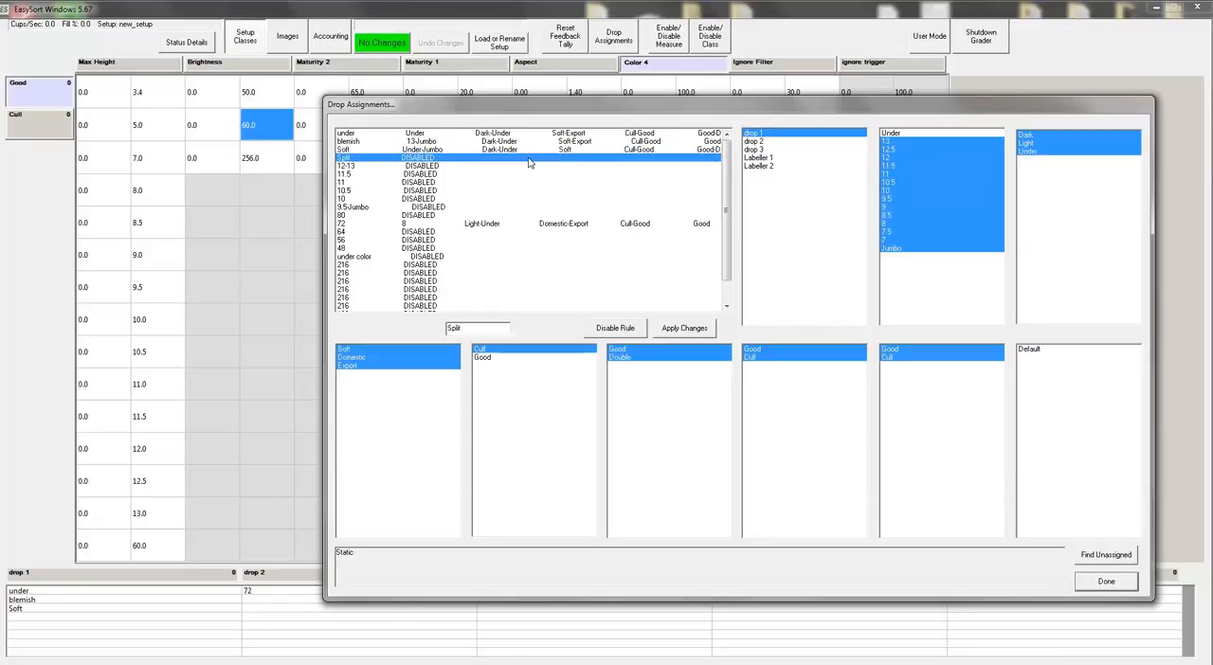
drag(507, 110, 546, 68)
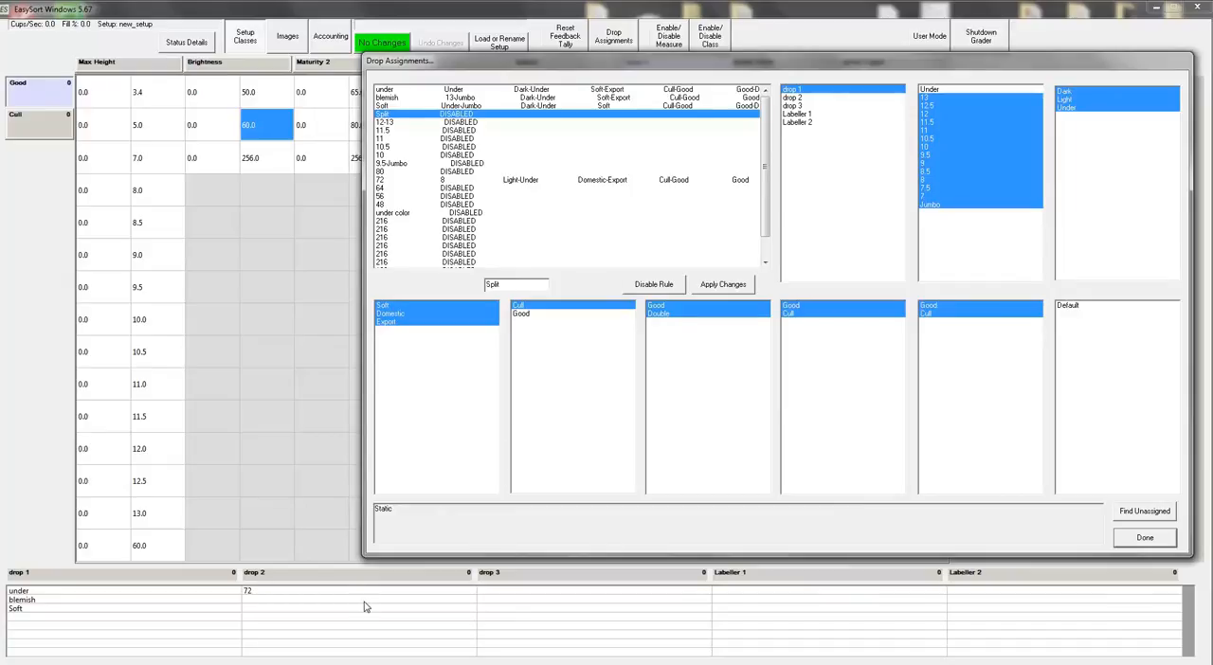
click(1147, 538)
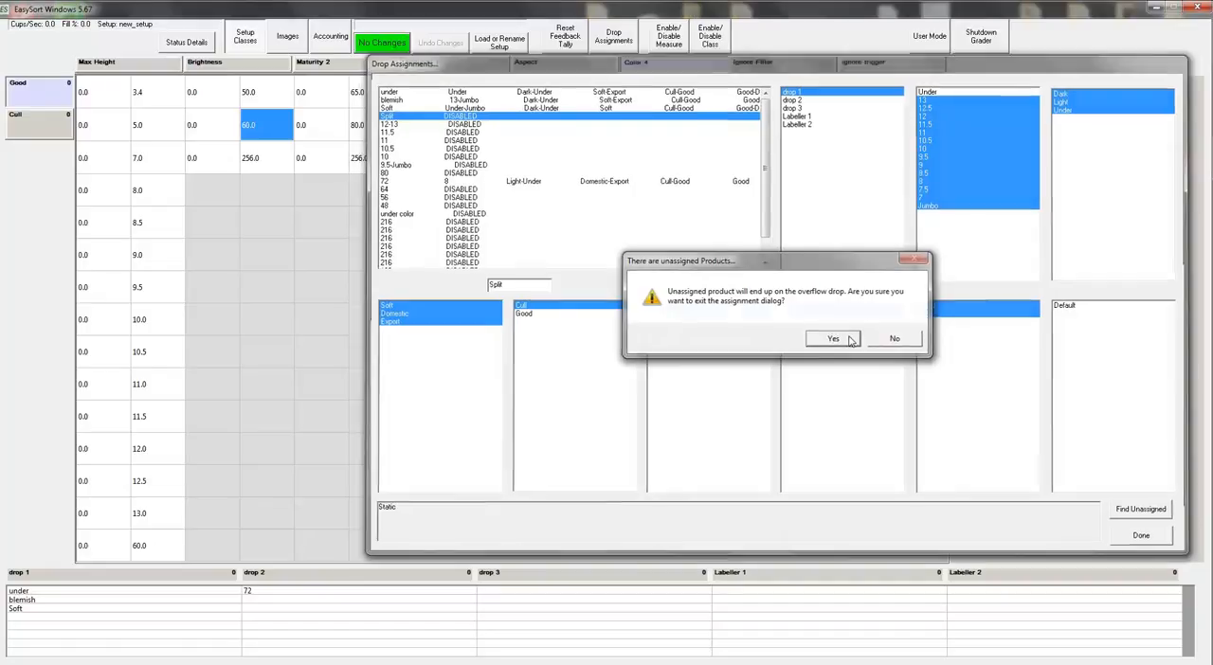
click(851, 341)
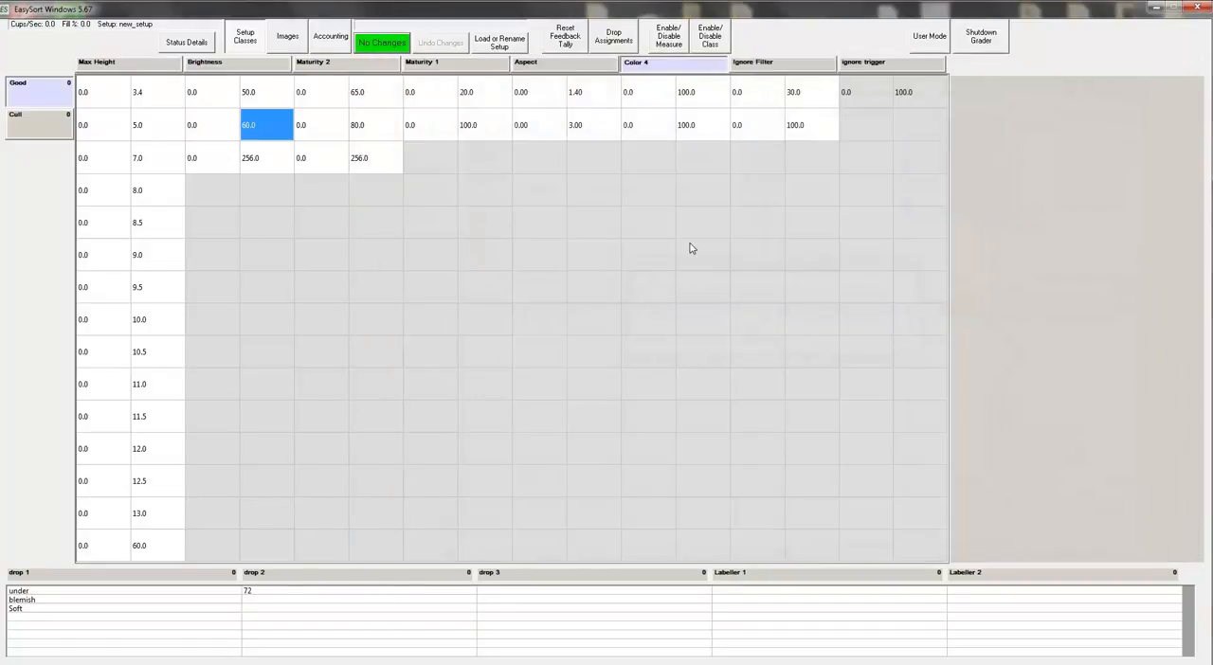